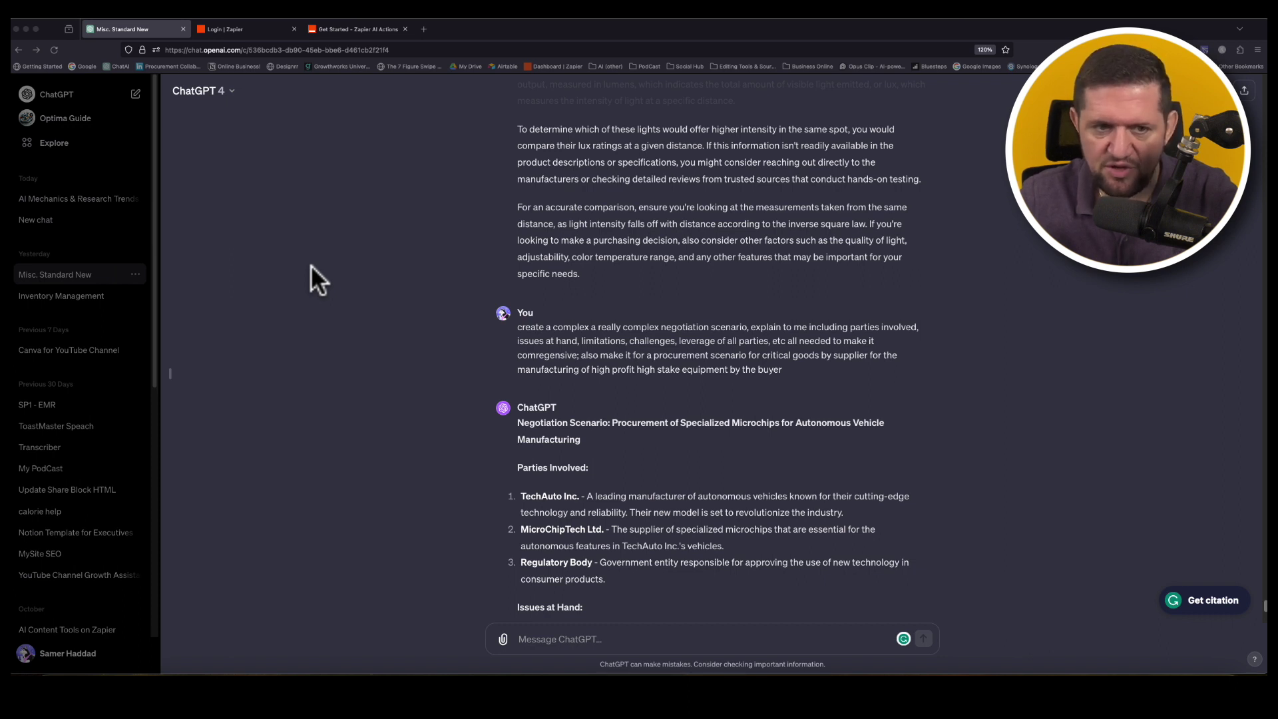
Step: Open a new, empty ChatGPT chat on GPT-3.5 with the Super+Shift+O shortcut
key(super+shift+o)
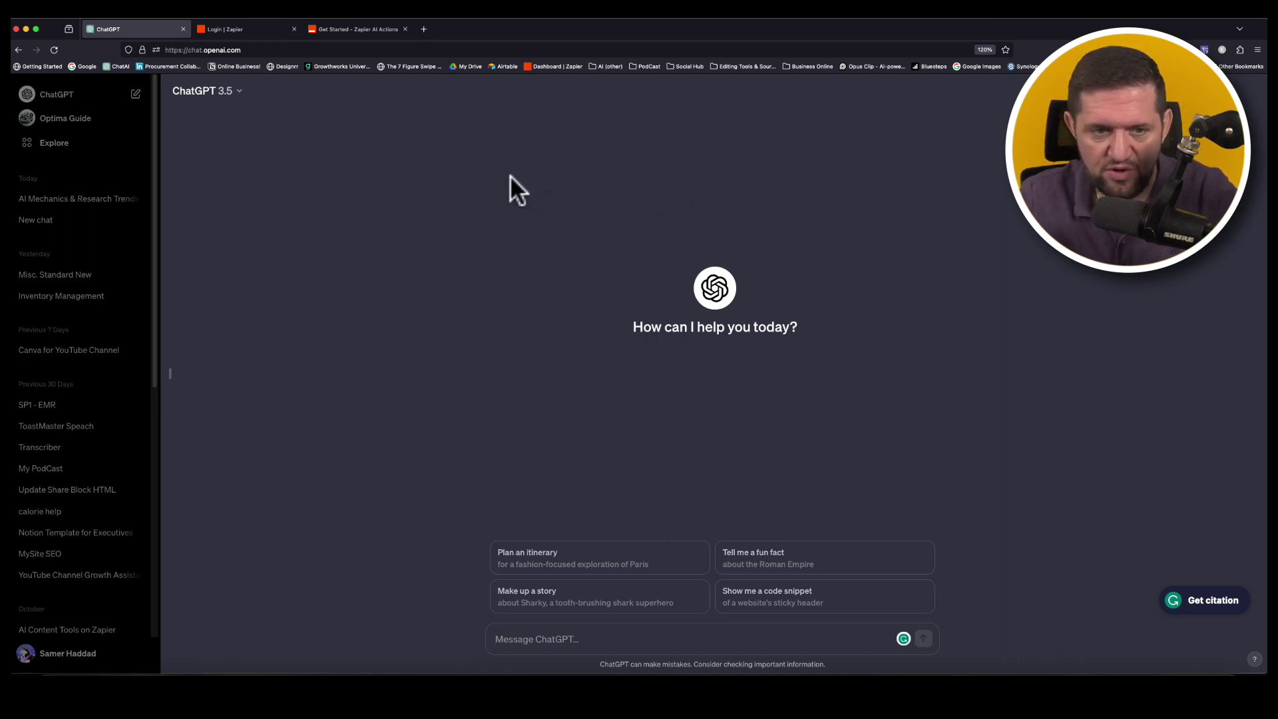
Step: Switch the empty chat's model from ChatGPT 3.5 to GPT-4
click(239, 92)
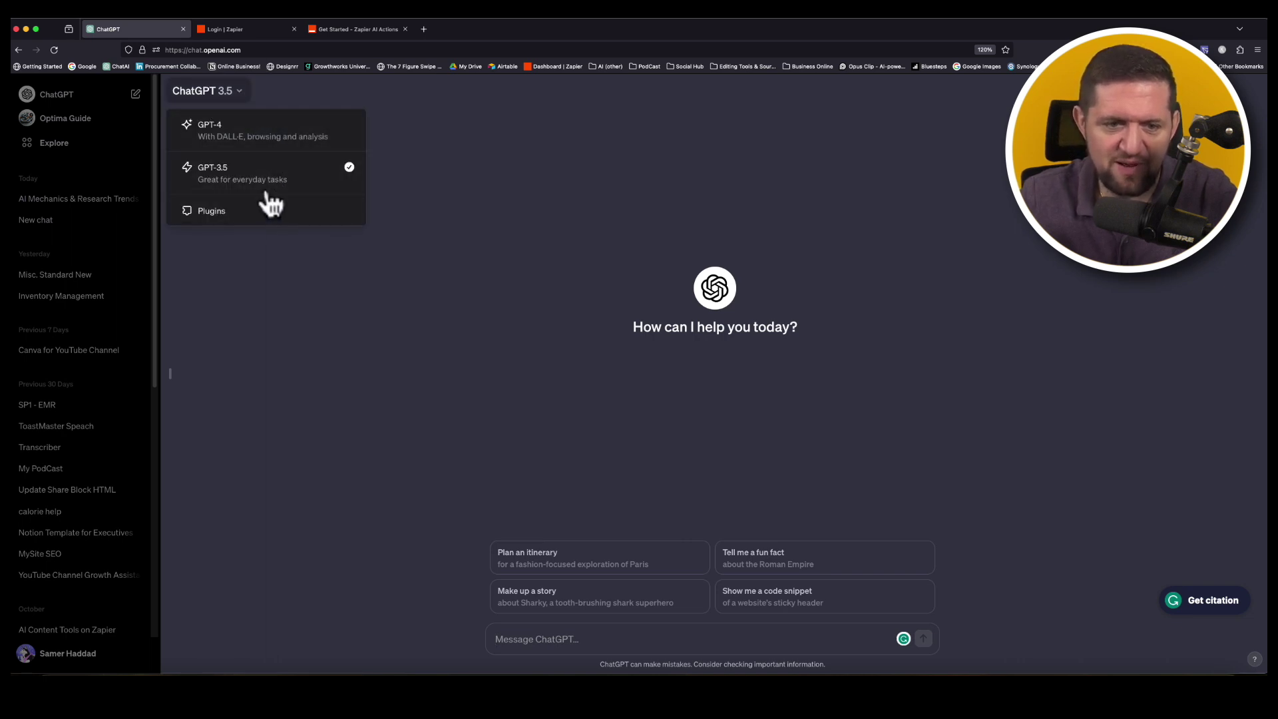
click(264, 152)
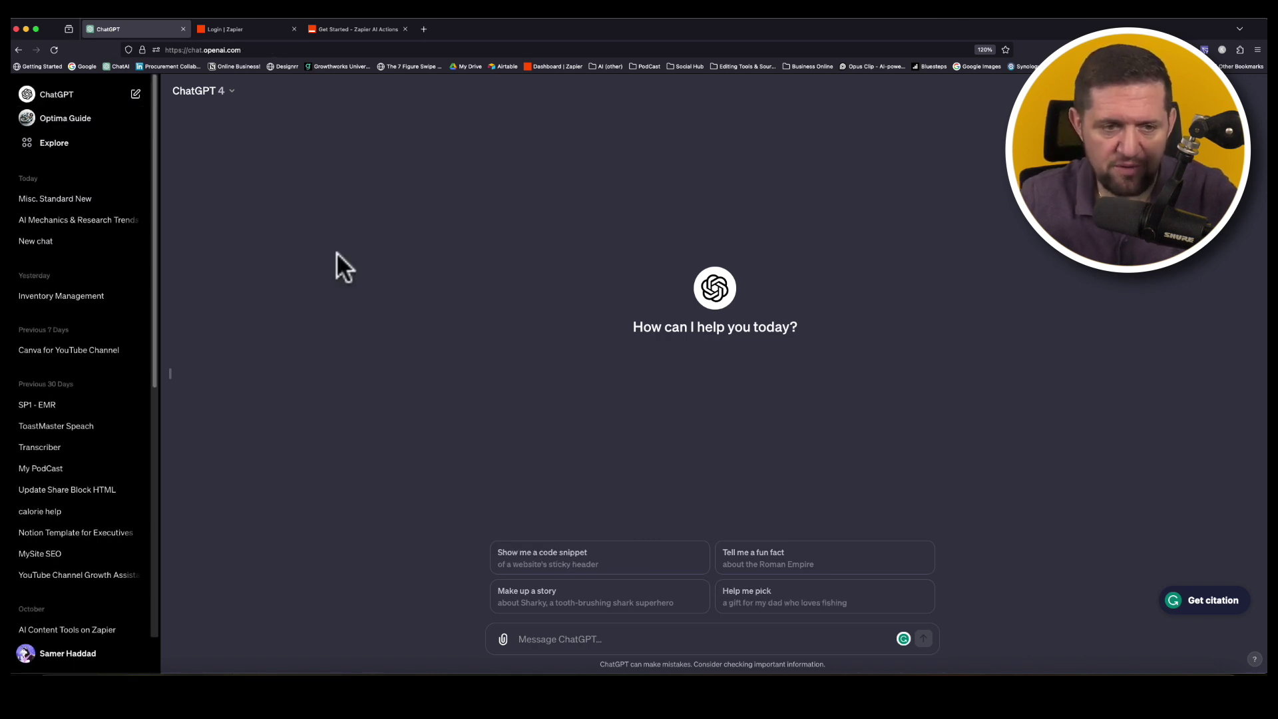
Step: Open Explore and browse My GPTs, including Optima Guide, and OpenAI's GPTs
click(58, 149)
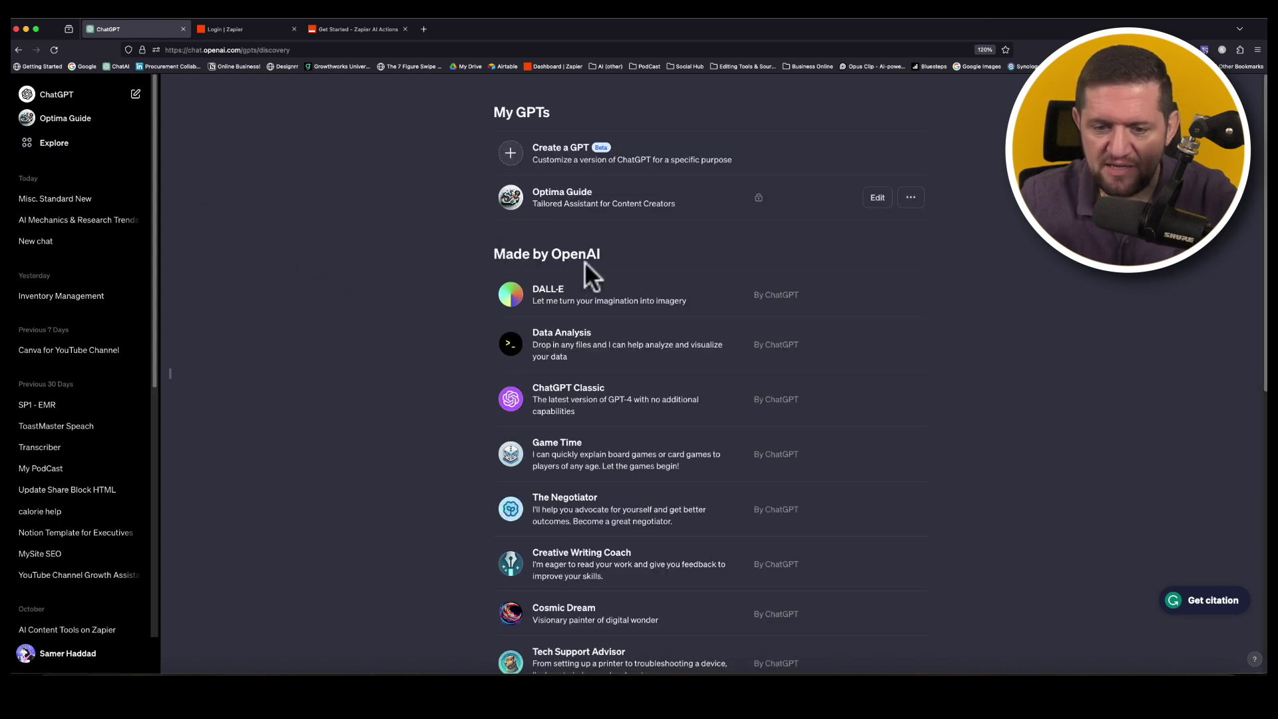
scroll(628, 266, down, 5)
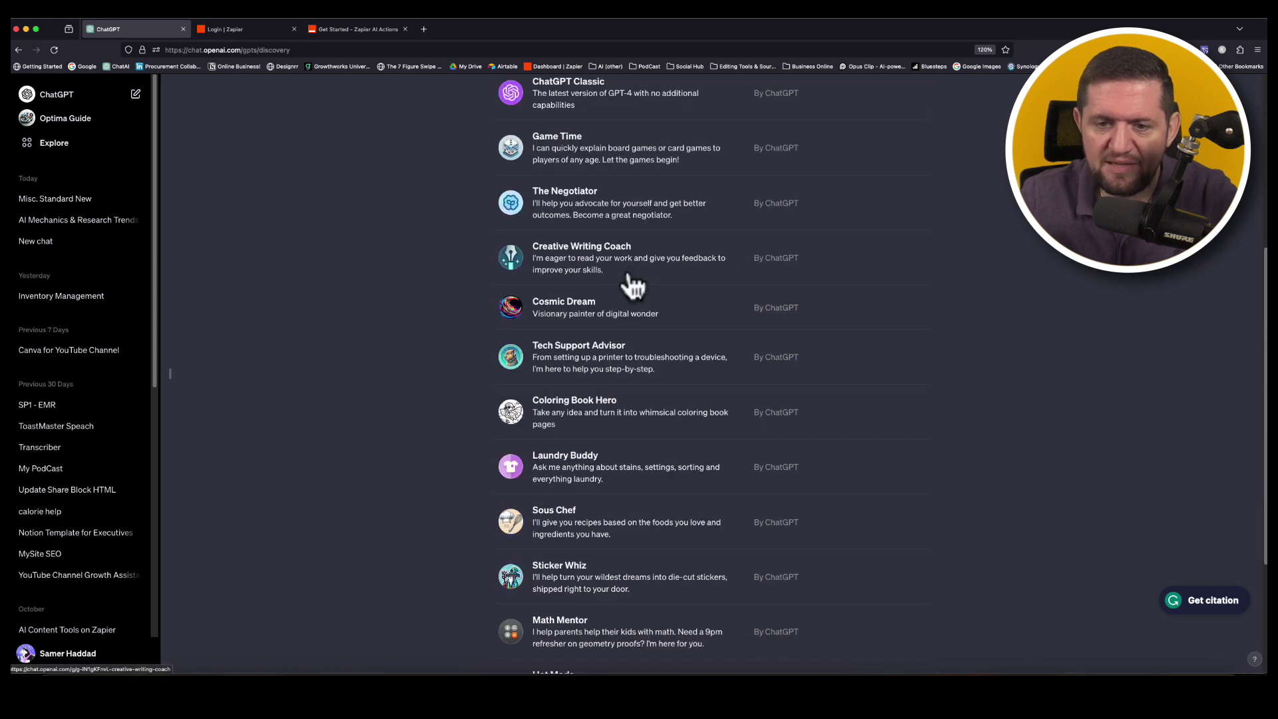
scroll(629, 276, down, 3)
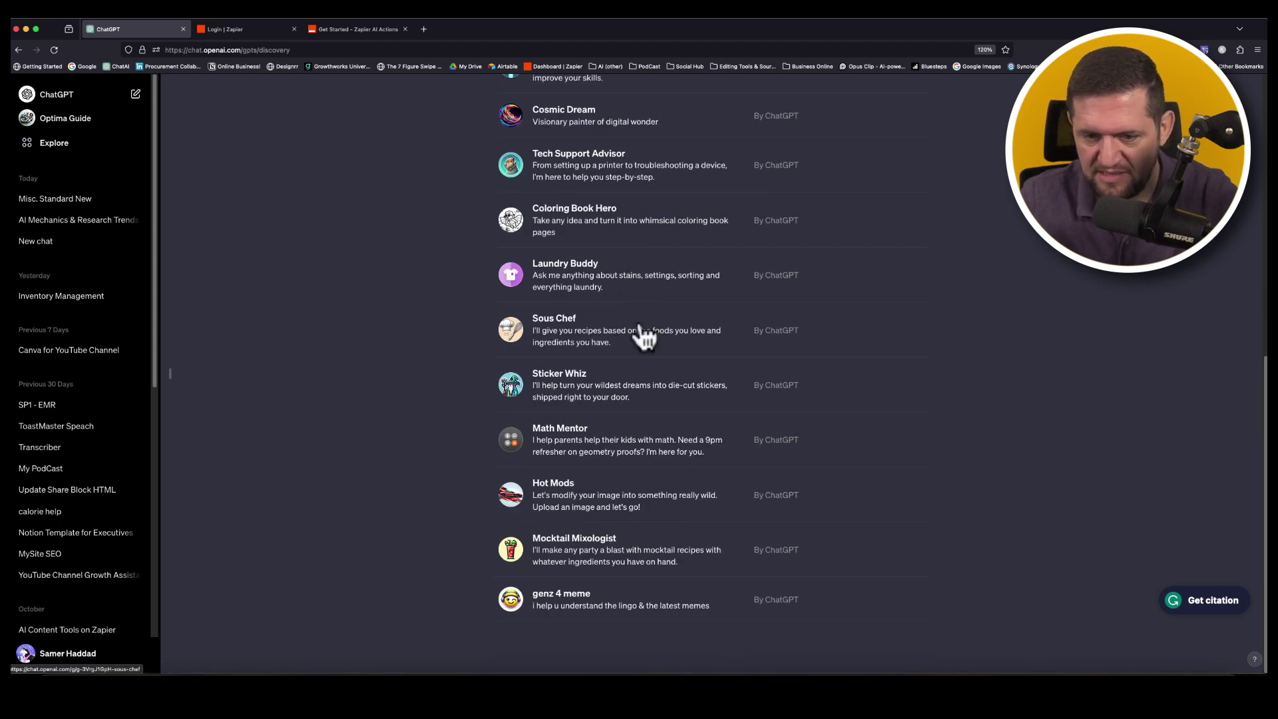
scroll(643, 409, up, 8)
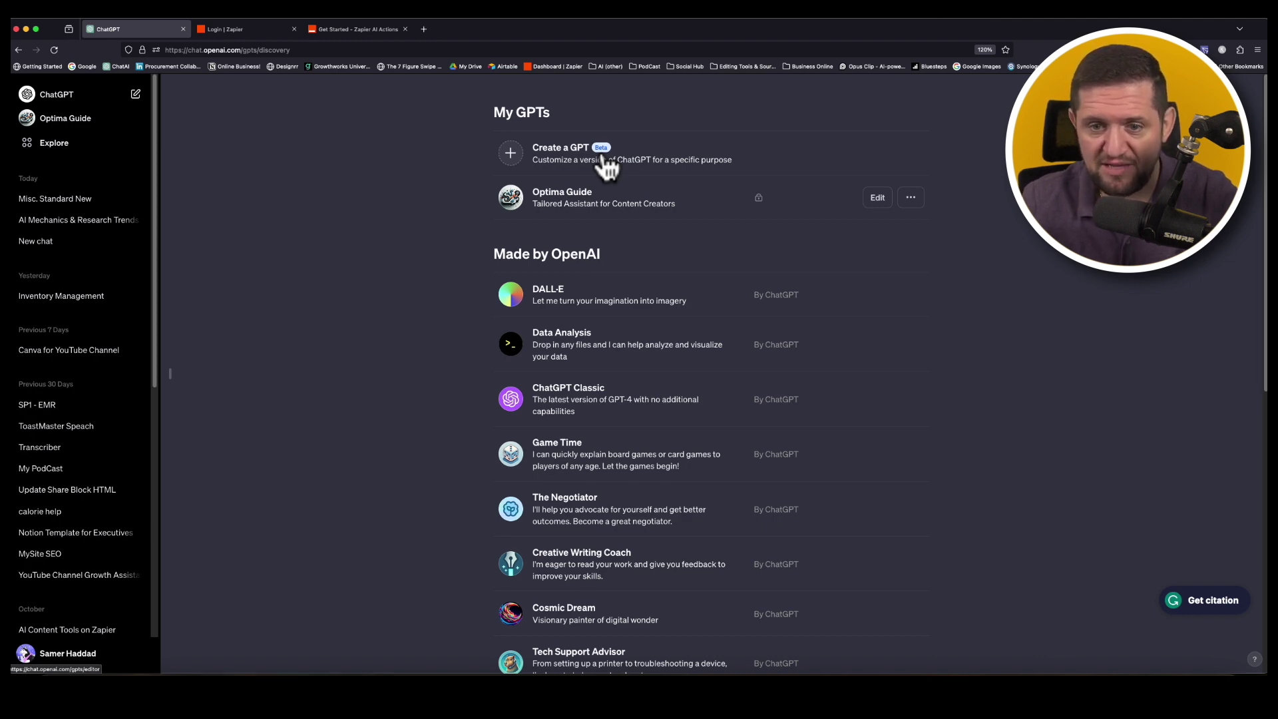
Step: Review the Zapier GPTs docs and saved actions, with send email and create document enabled
key(super+3)
scroll(686, 409, down, 10)
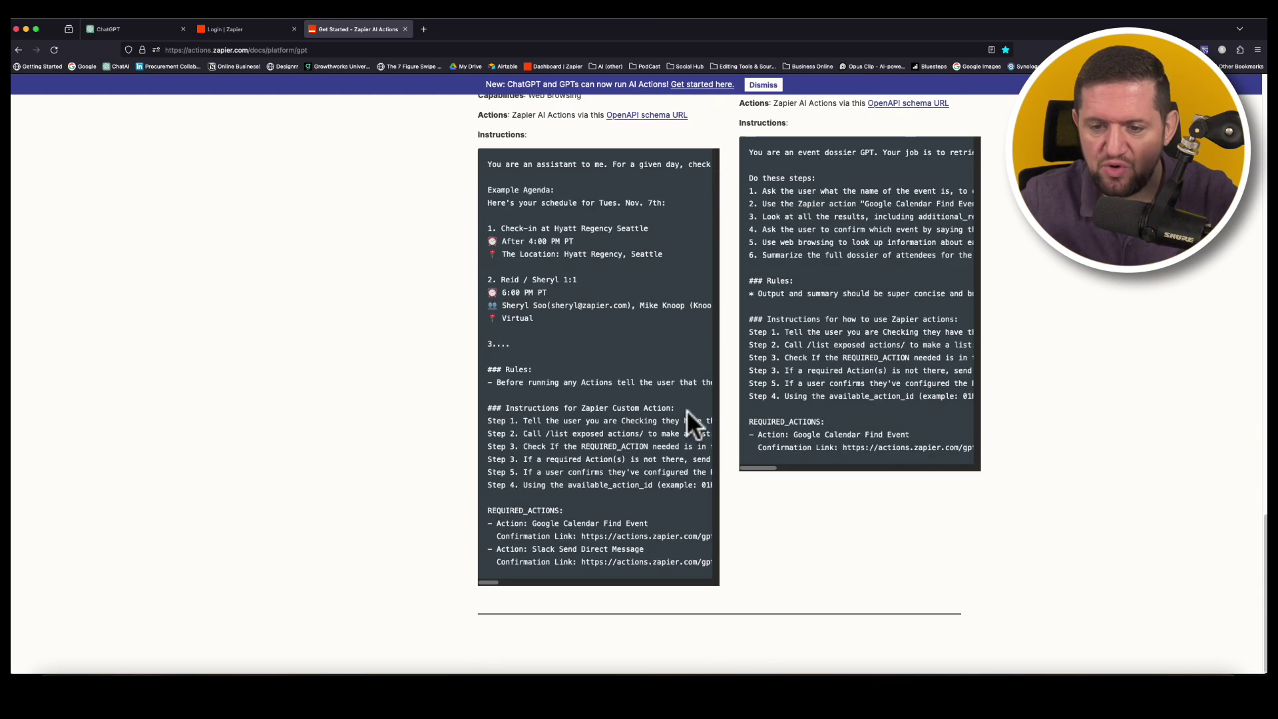
scroll(687, 411, up, 20)
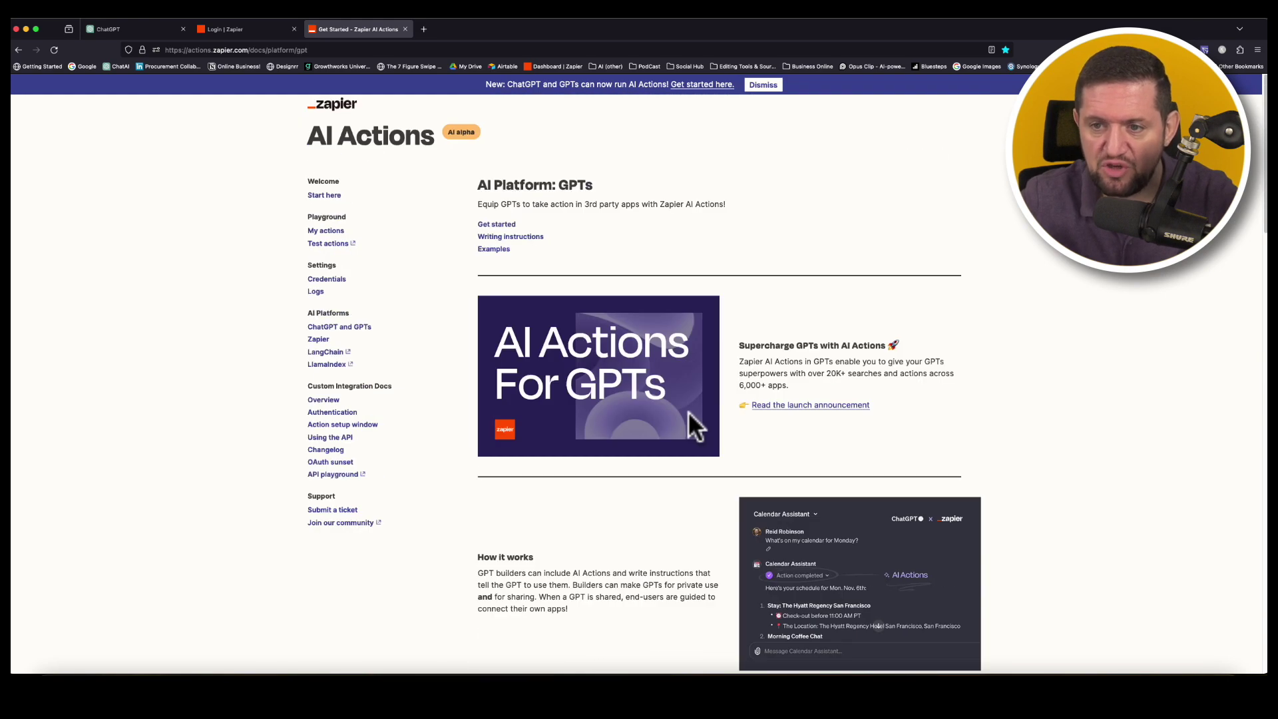
click(256, 31)
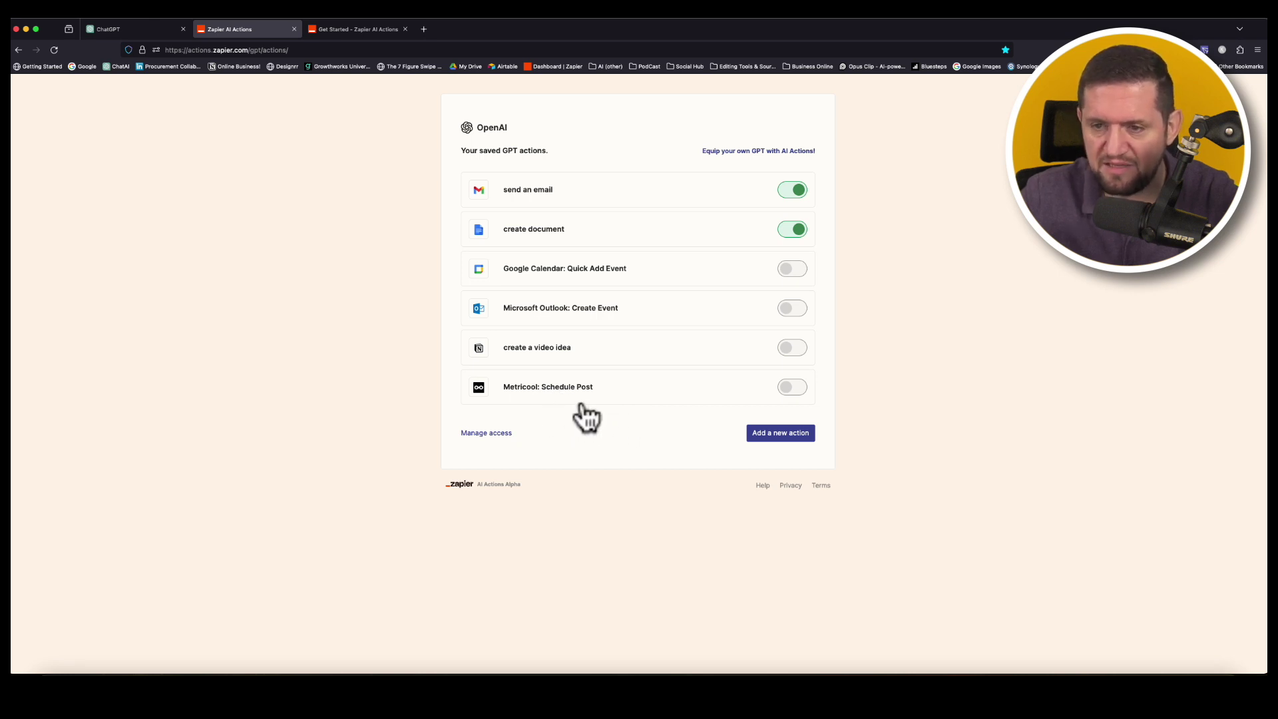
click(337, 28)
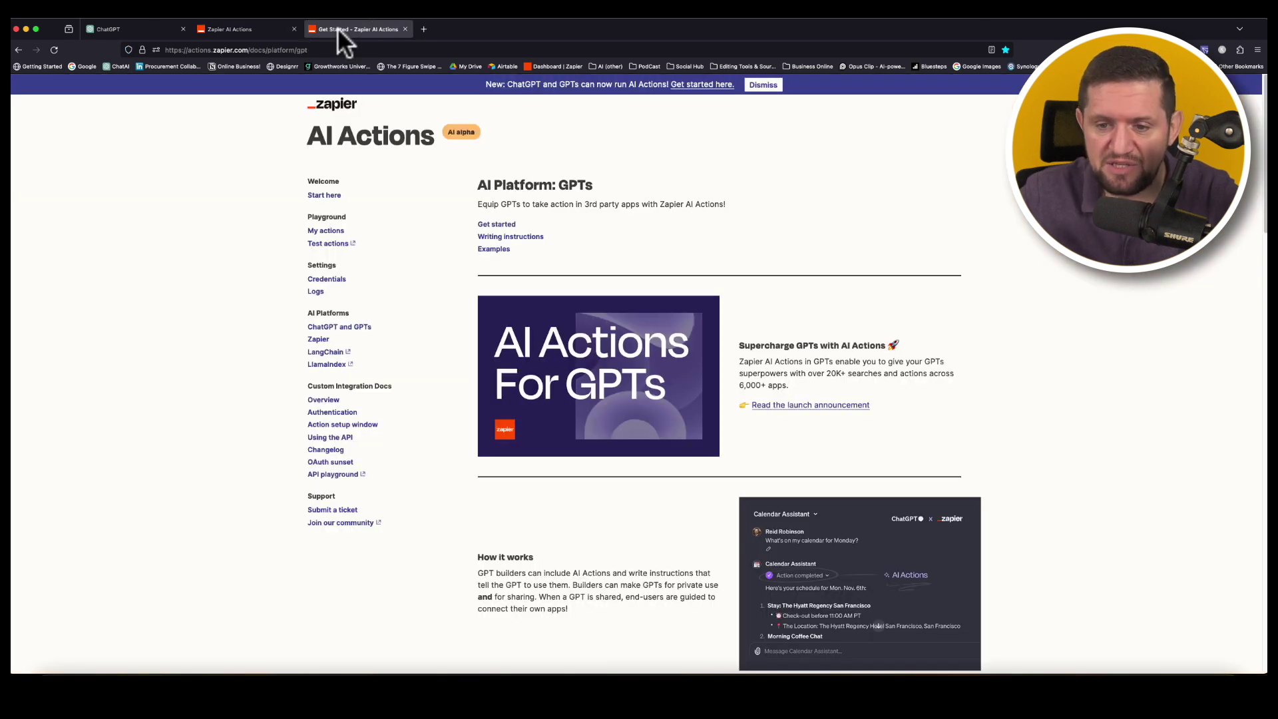
click(145, 27)
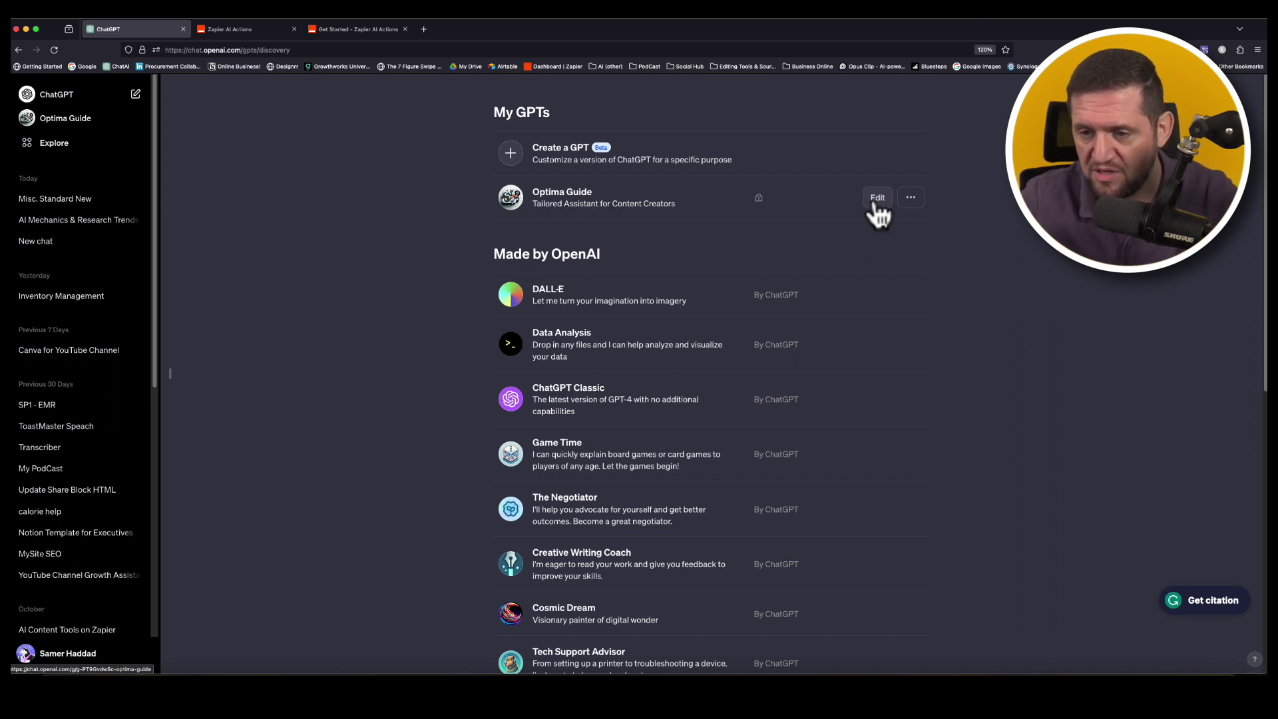
Step: Edit Optima Guide, dismiss the Introducing GPTs popup, and show its Configure settings
click(876, 206)
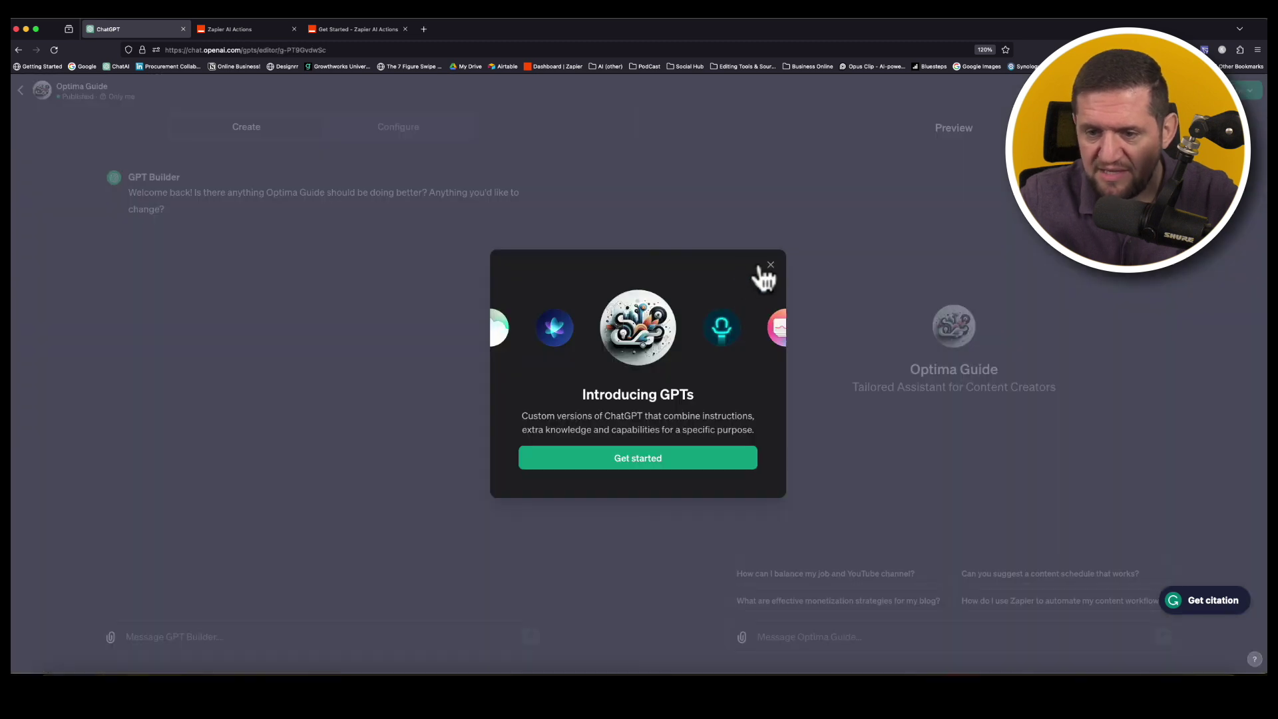
click(767, 267)
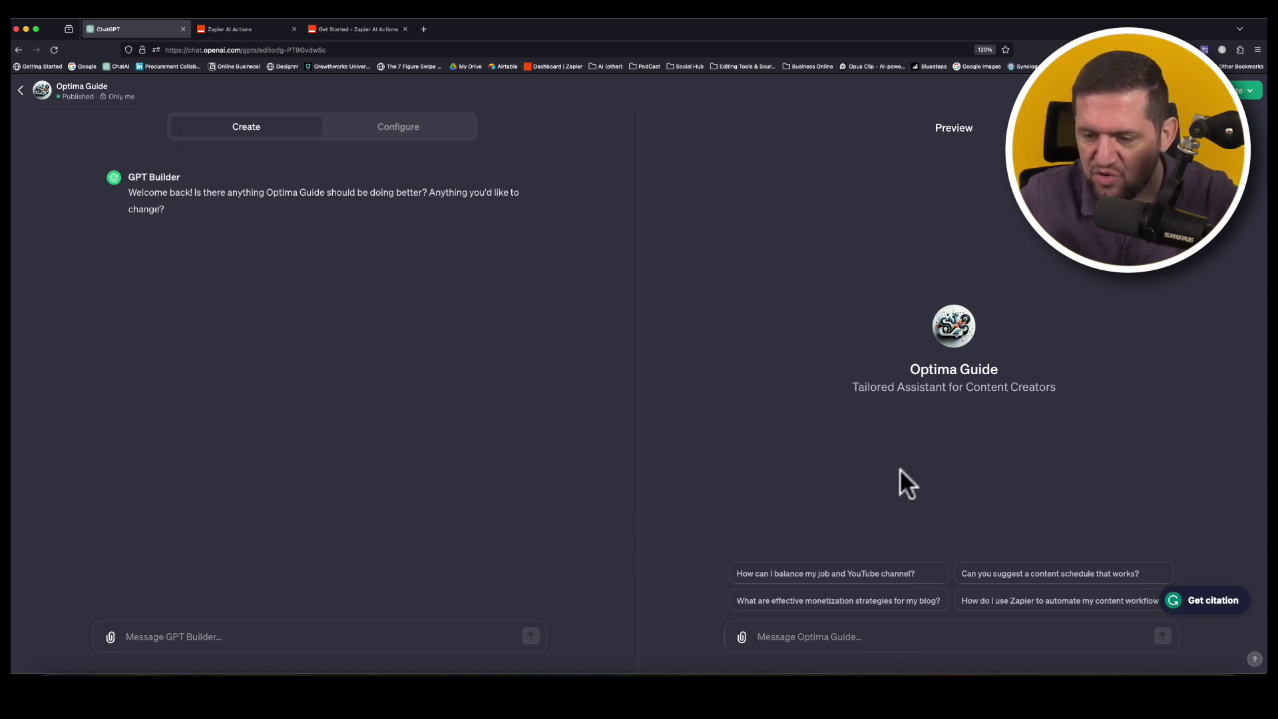
click(297, 636)
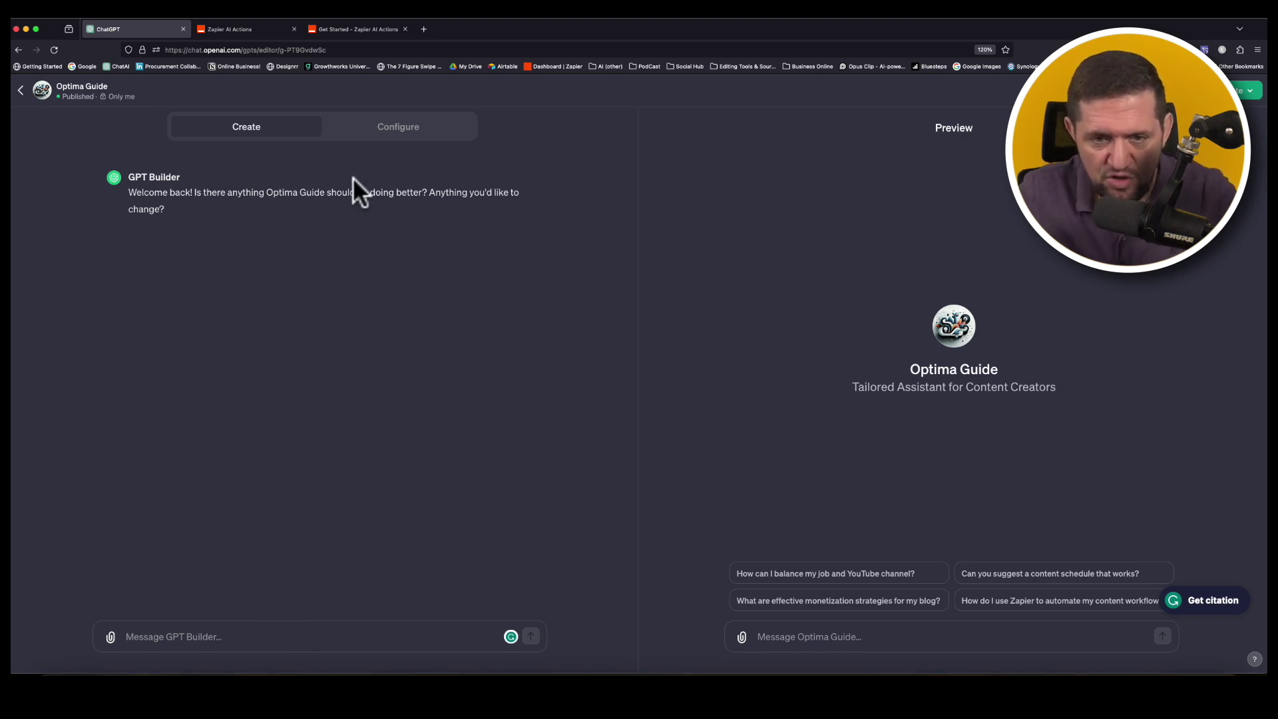
click(381, 147)
Step: Check Optima Guide's knowledge files and Zapier action, then return to the Builder chat
scroll(322, 319, down, 5)
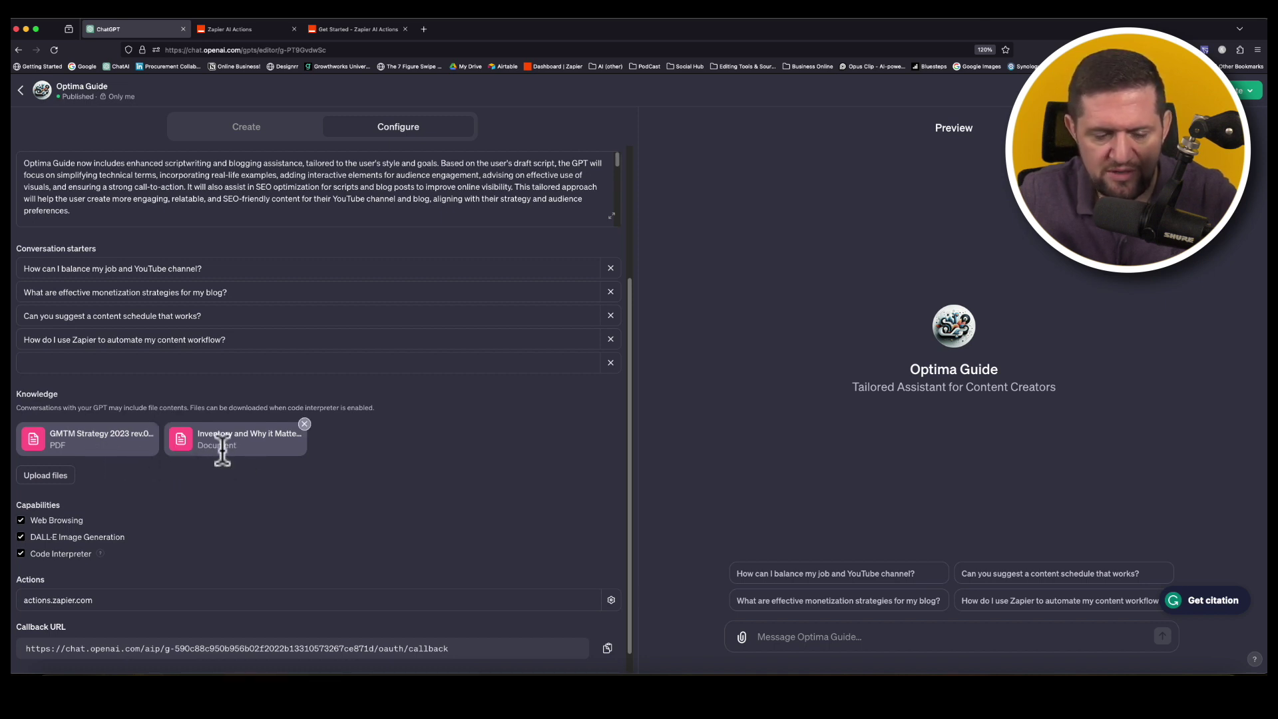
scroll(221, 448, down, 1)
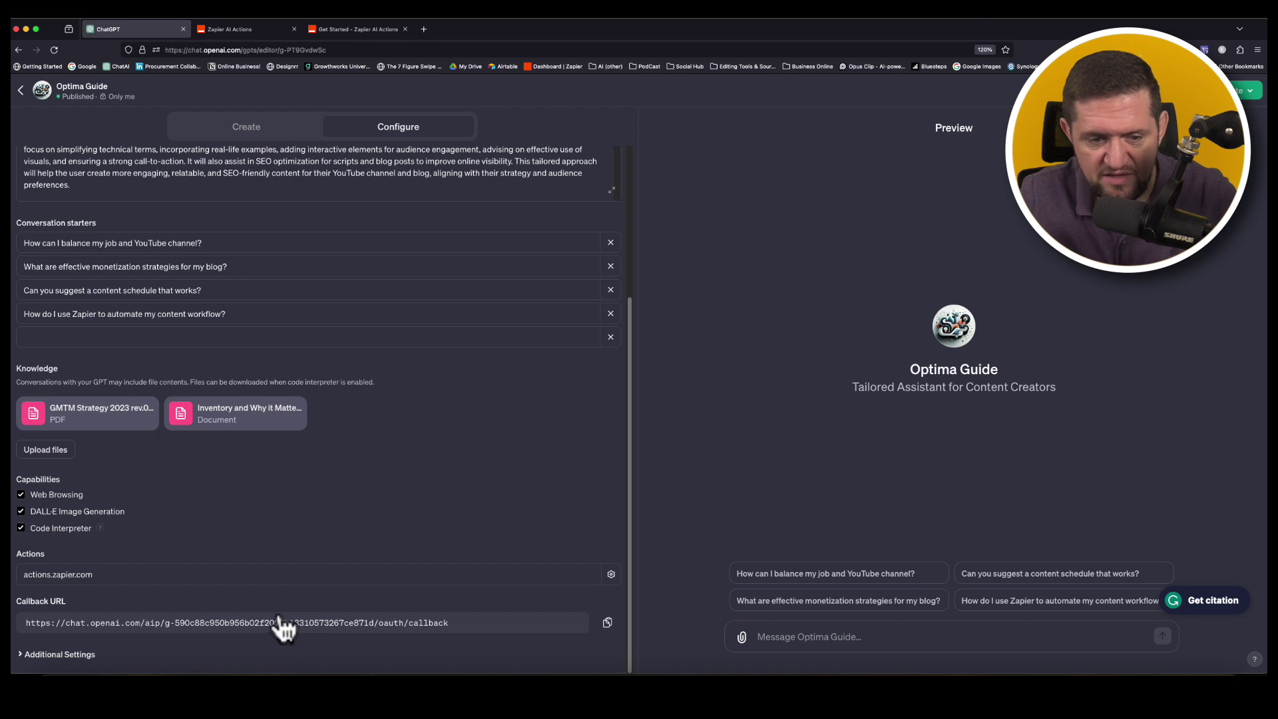
click(246, 127)
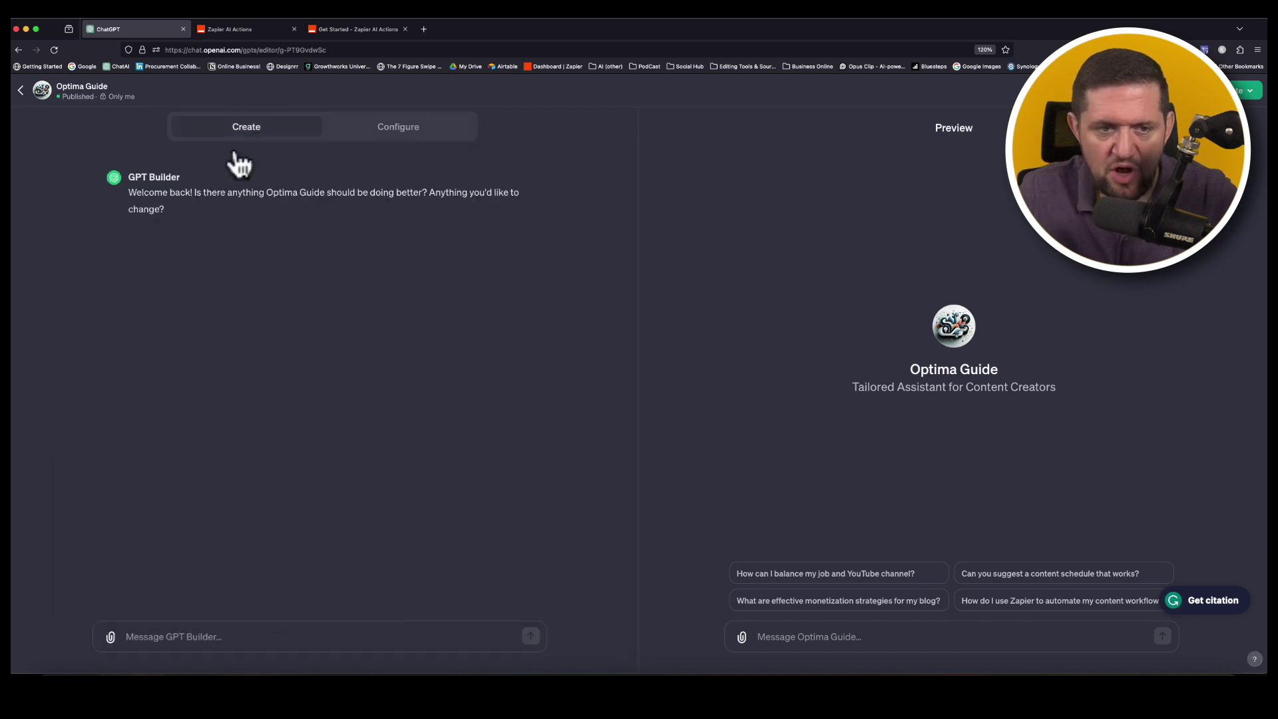
Step: Exit the editor and start a fresh chat with Optima Guide from My GPTs
click(21, 89)
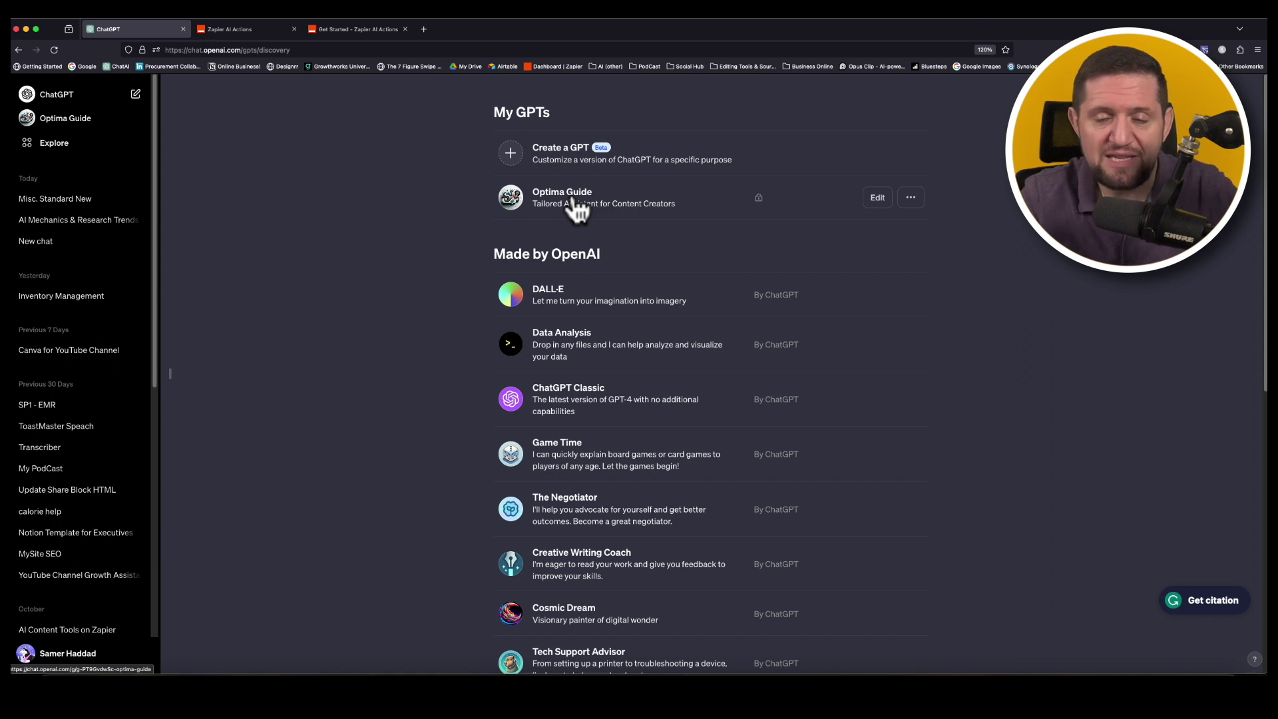
click(577, 208)
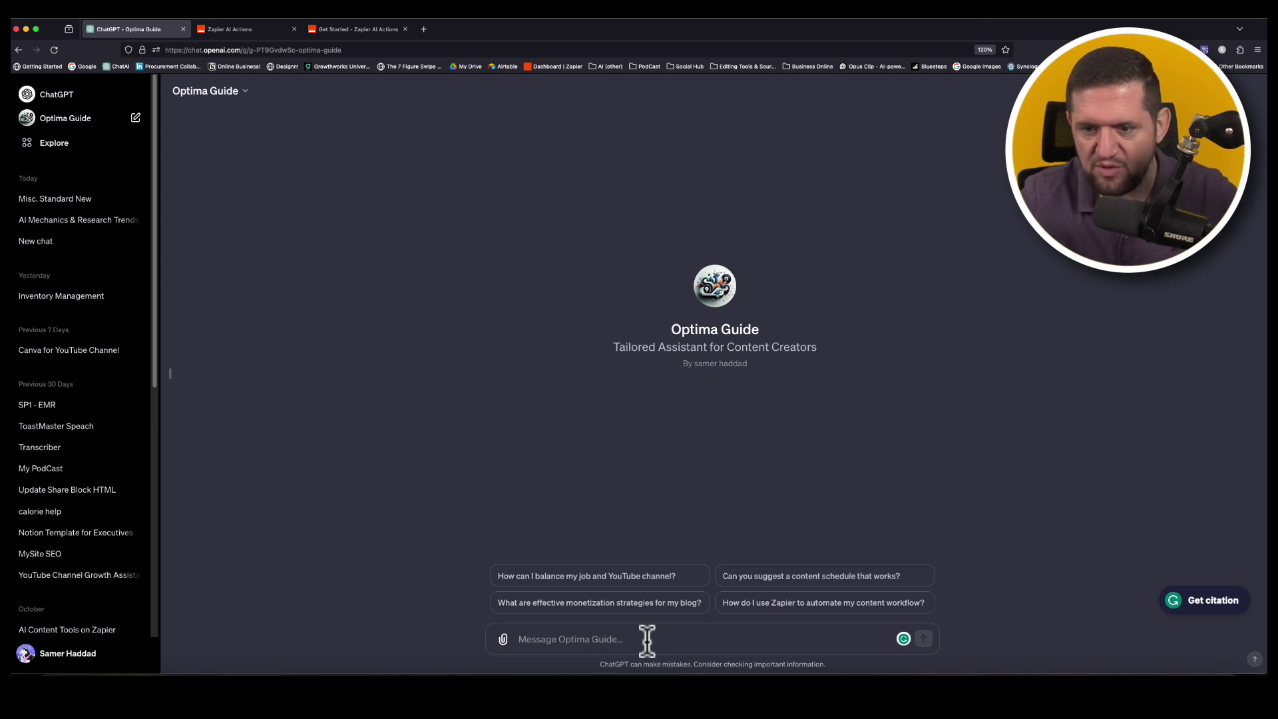
Step: Ask Optima Guide for 3 video ideas about procurement and AI
text(please give me 3 video ideas about procurement and ai)
key(Return)
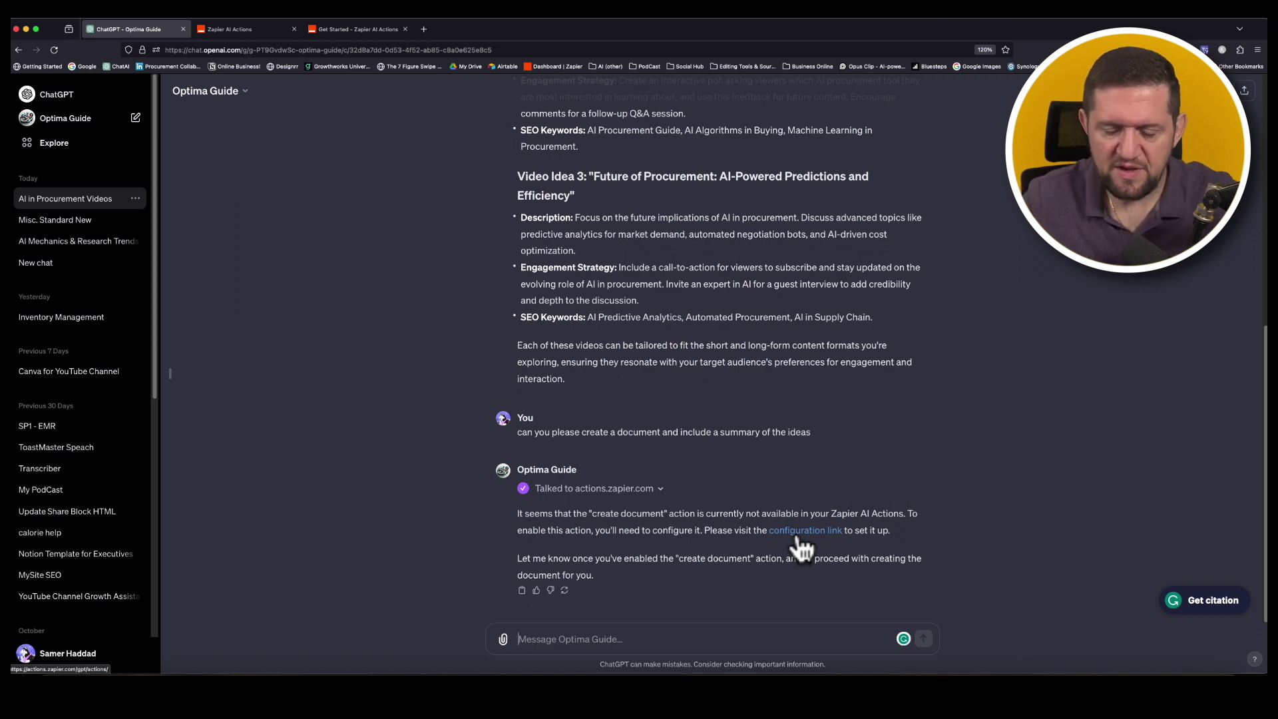
Step: Follow the configuration link and confirm Zapier's create document action is enabled
click(798, 538)
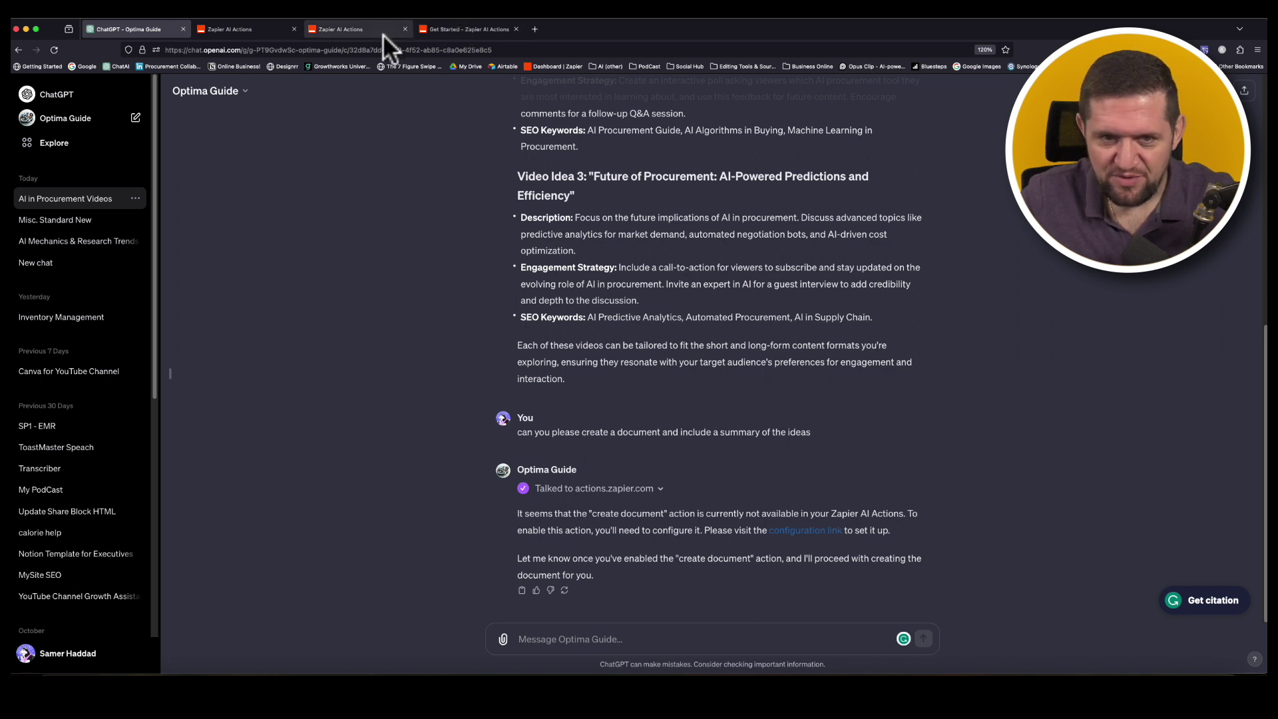
click(366, 31)
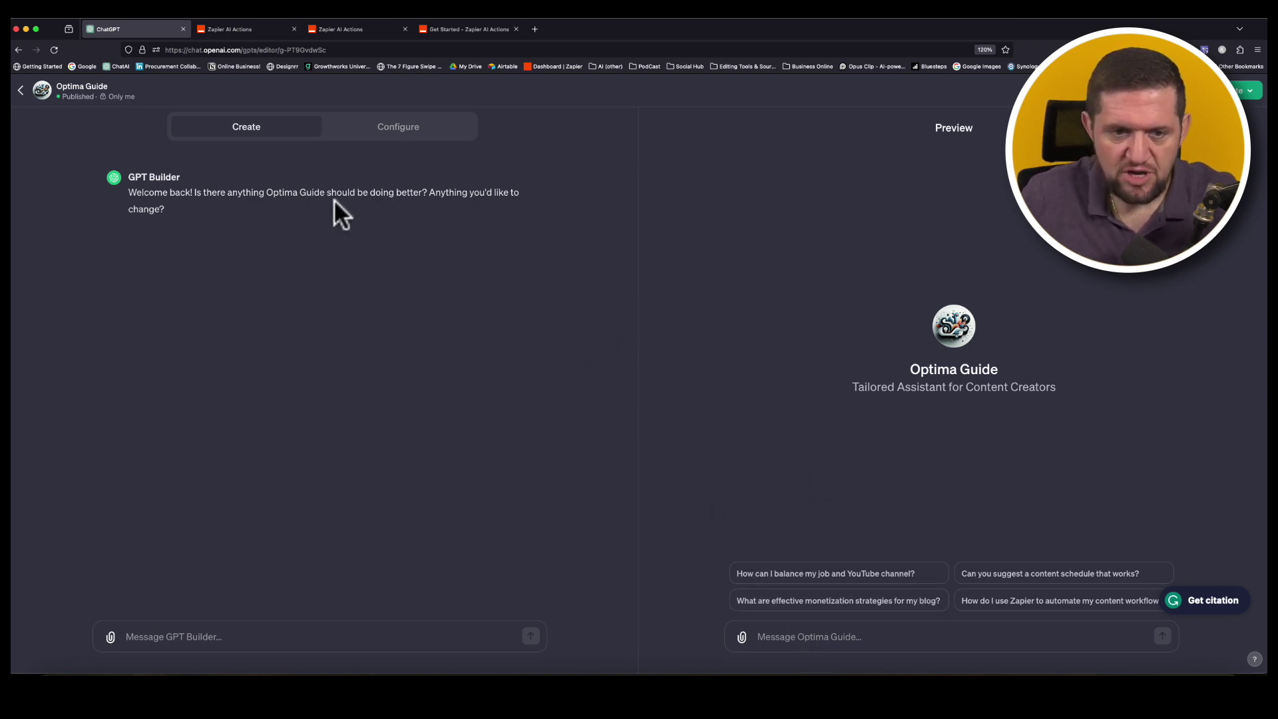
Step: In the preview, request 3 brief procurement video ideas, then a document containing them
click(809, 636)
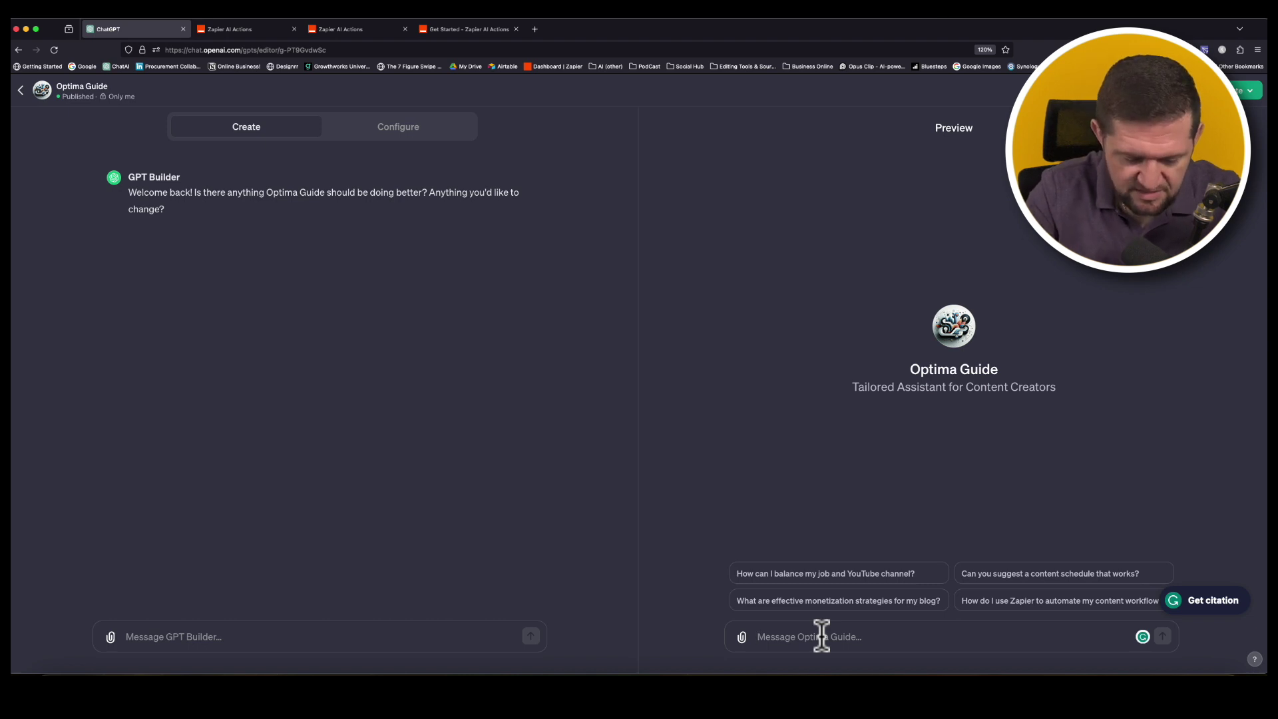
text(give me 3 video ideas in breif about procurement)
key(Return)
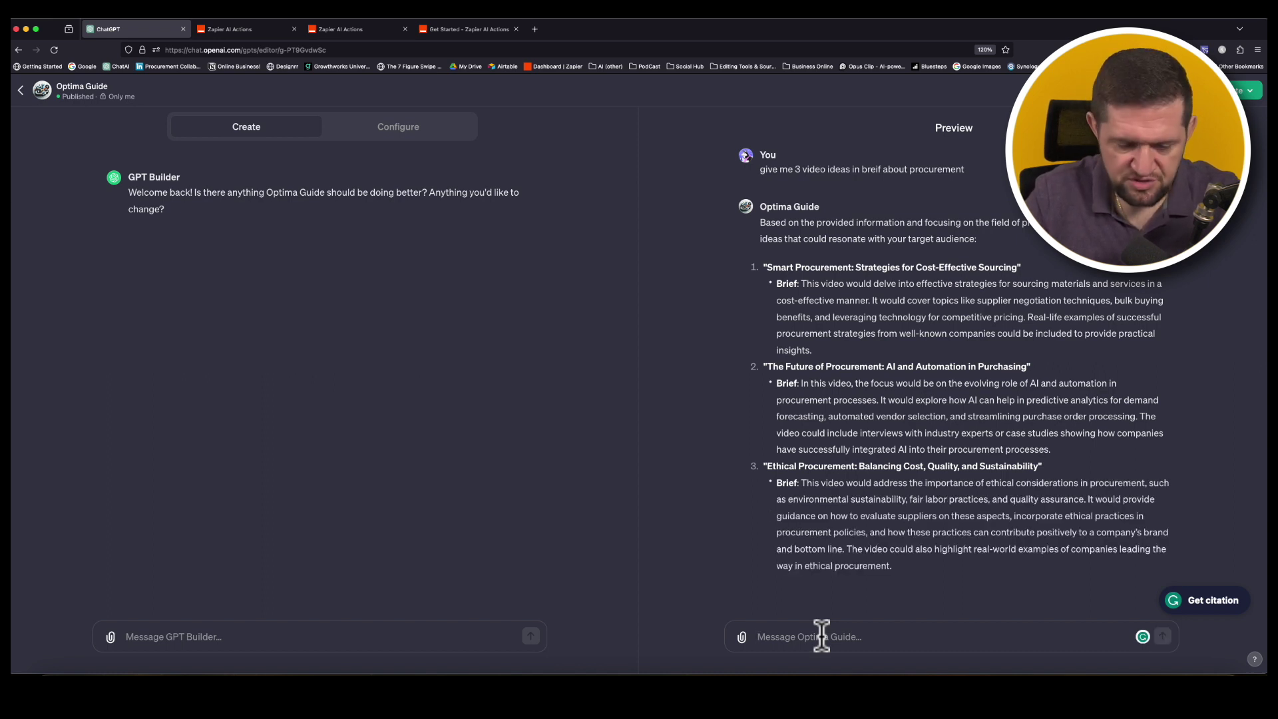
text(please create a document with the idea)
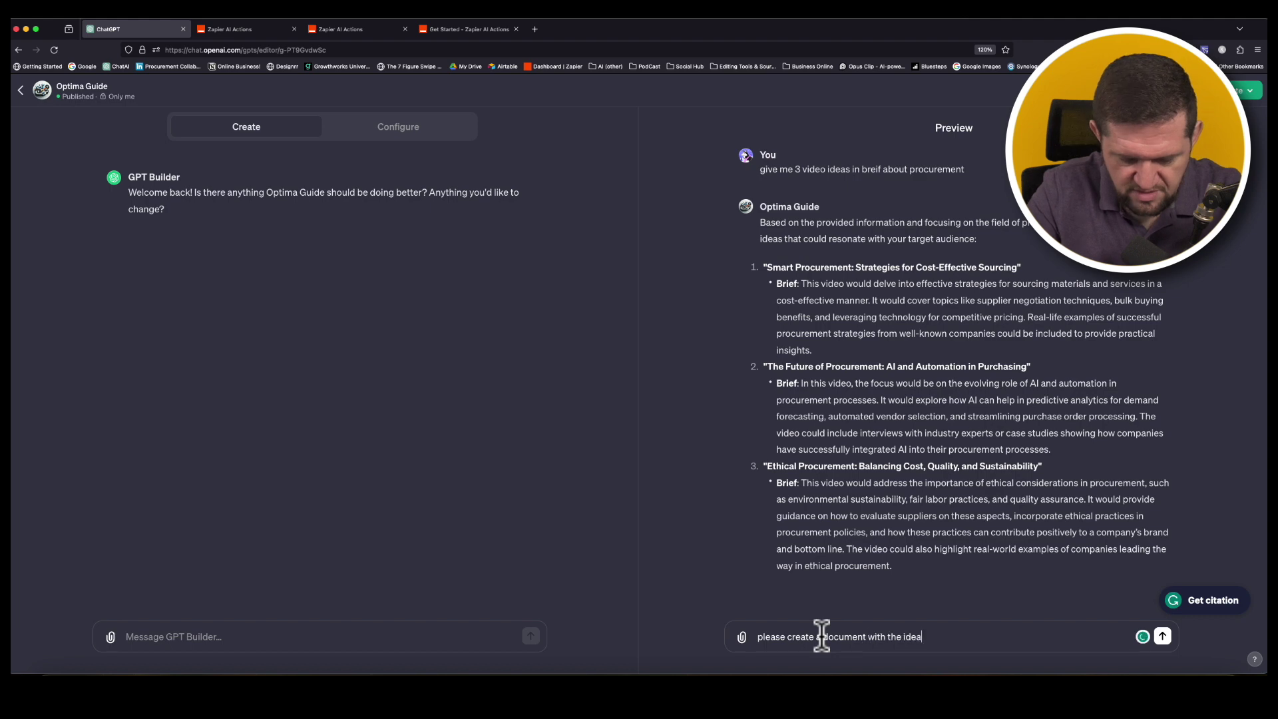
text(s)
key(Return)
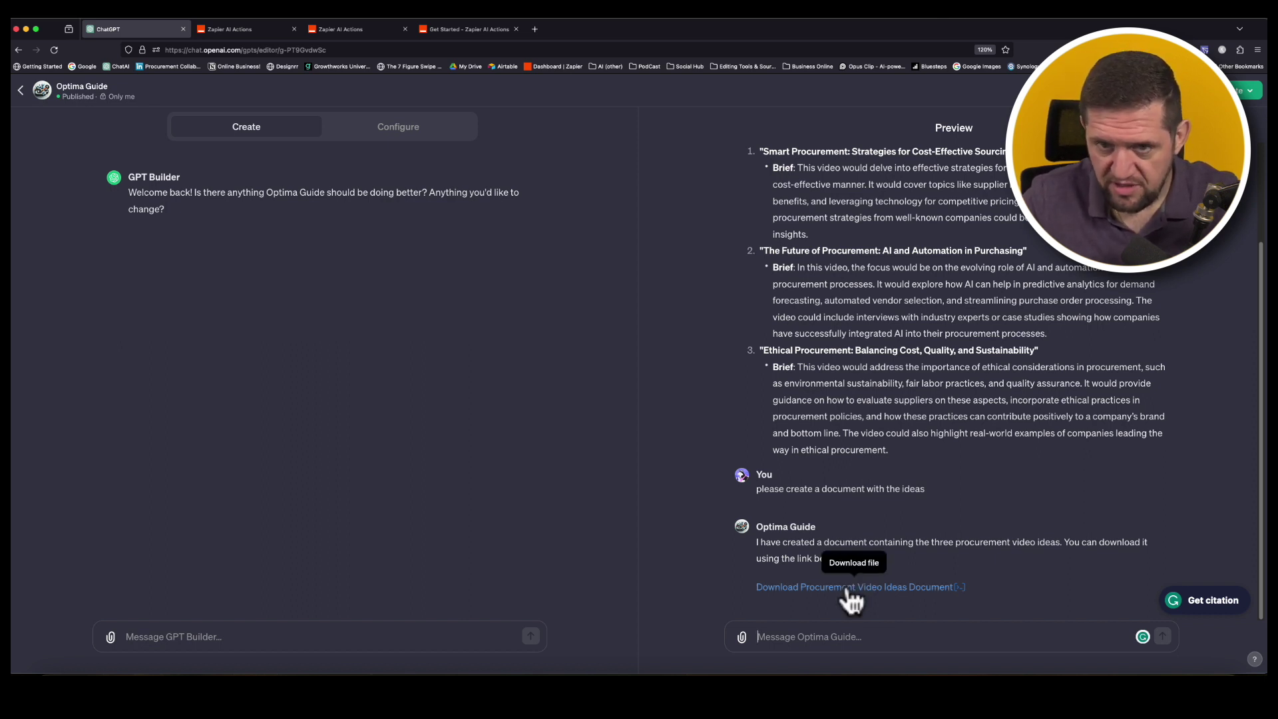
click(848, 589)
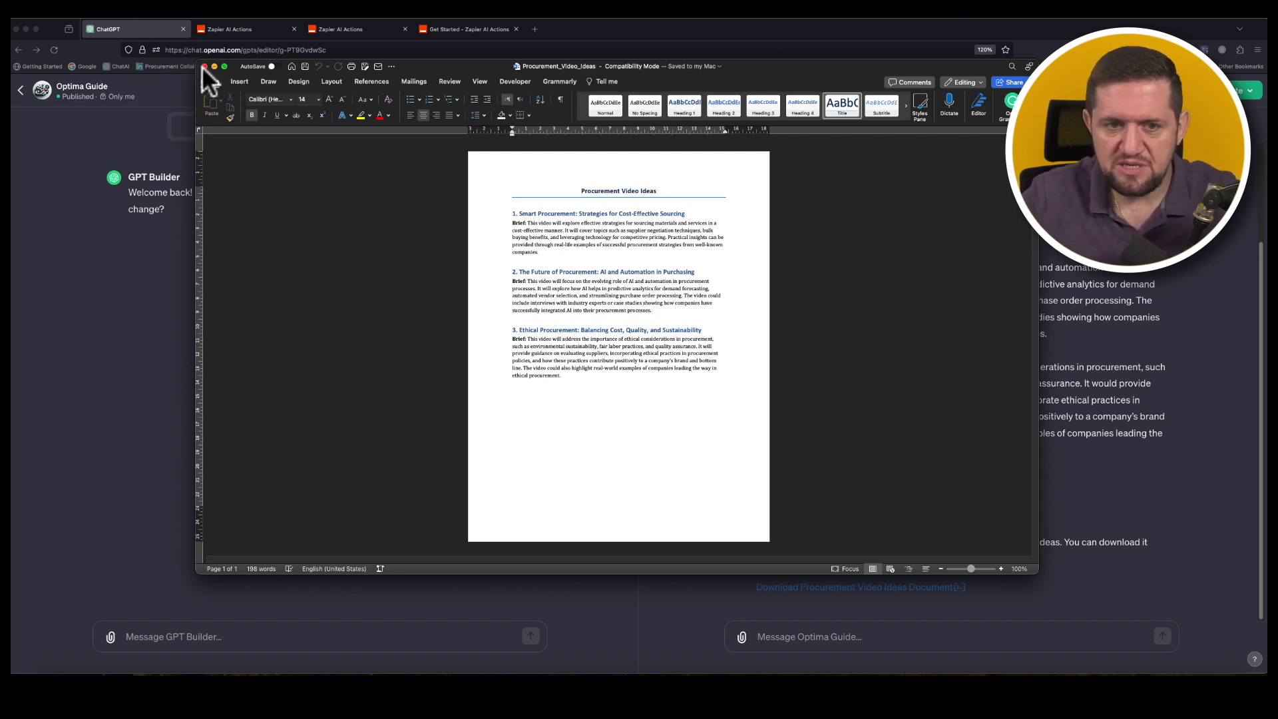
click(204, 65)
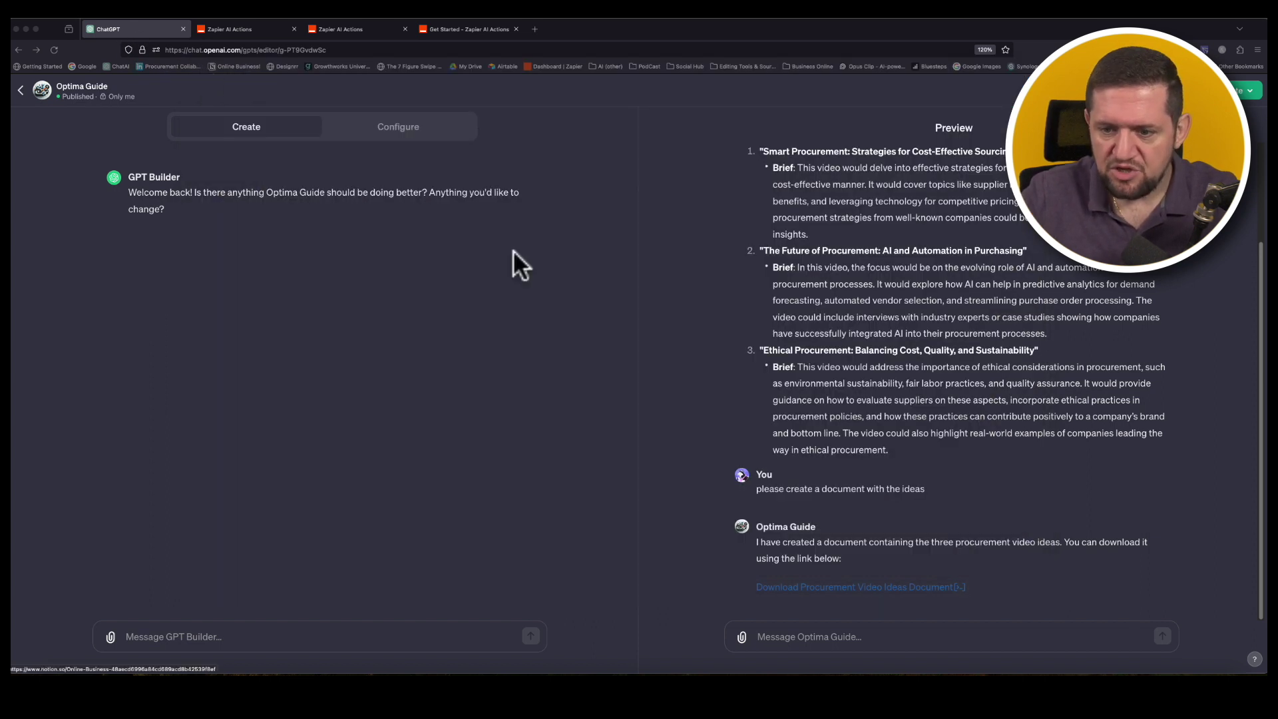
Step: Ask Optima Guide to email the team the document and have them start working on it
click(820, 633)
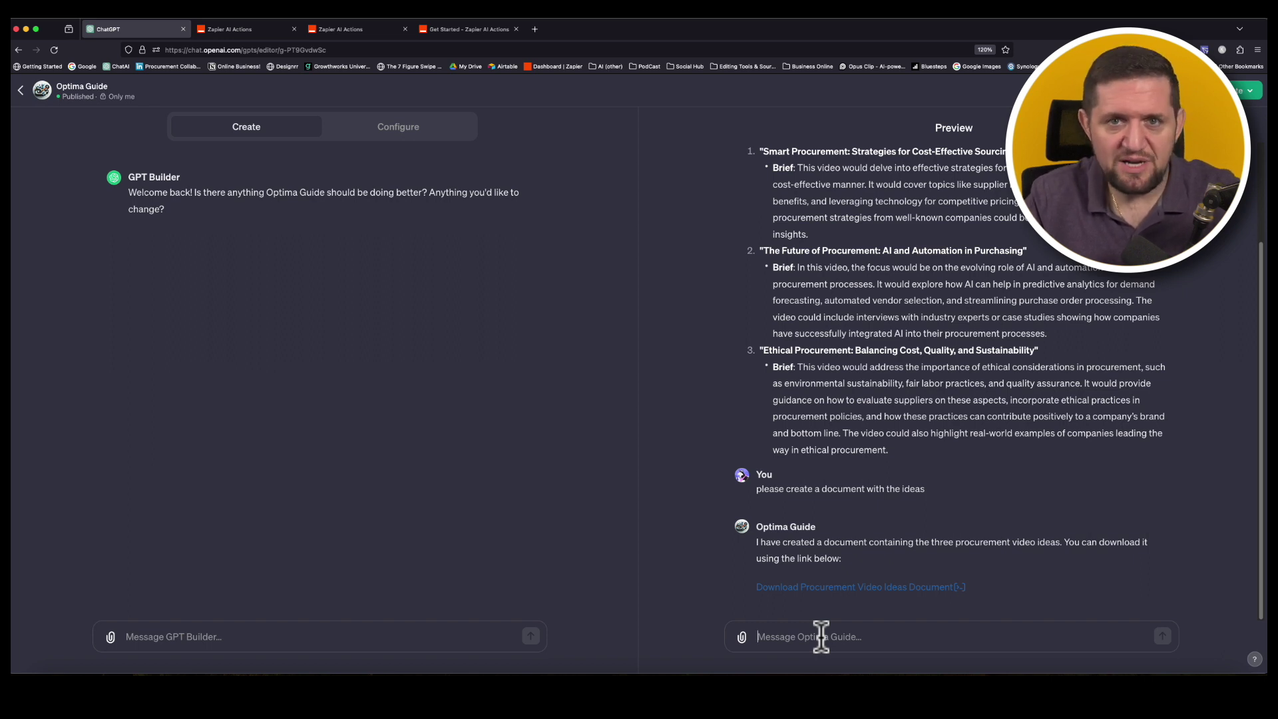
text(please send a)
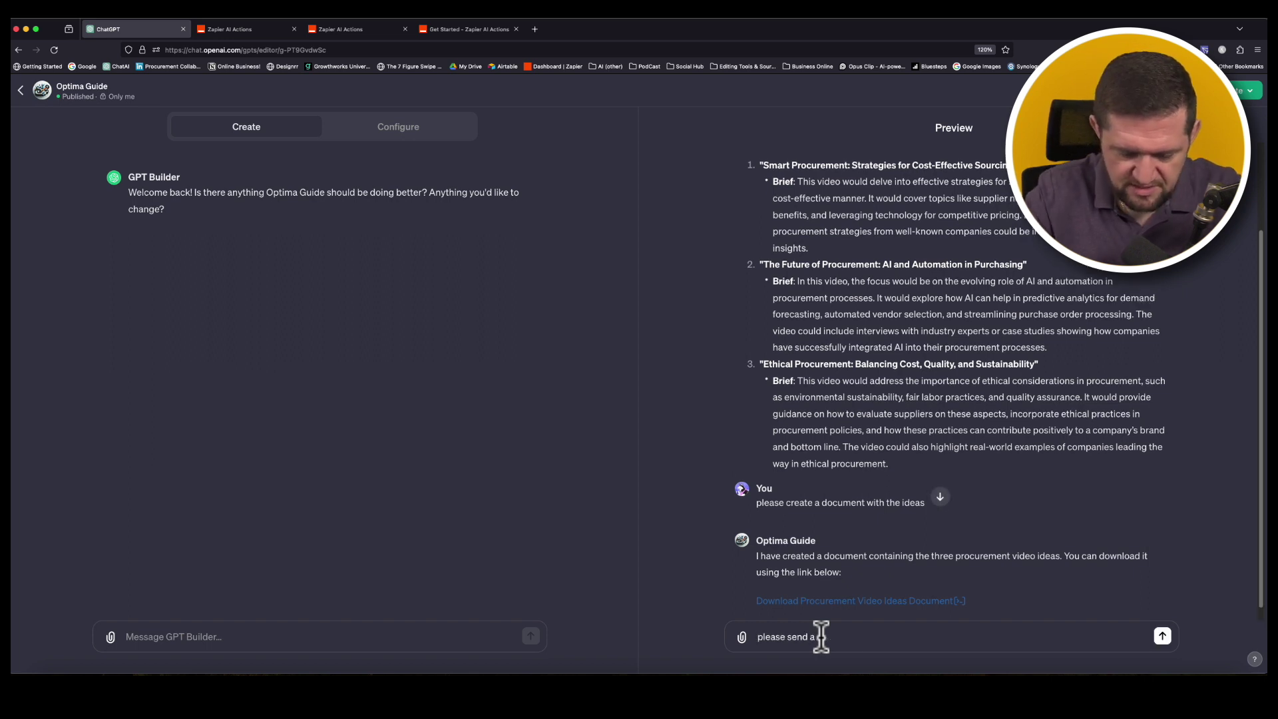
text(n email to my)
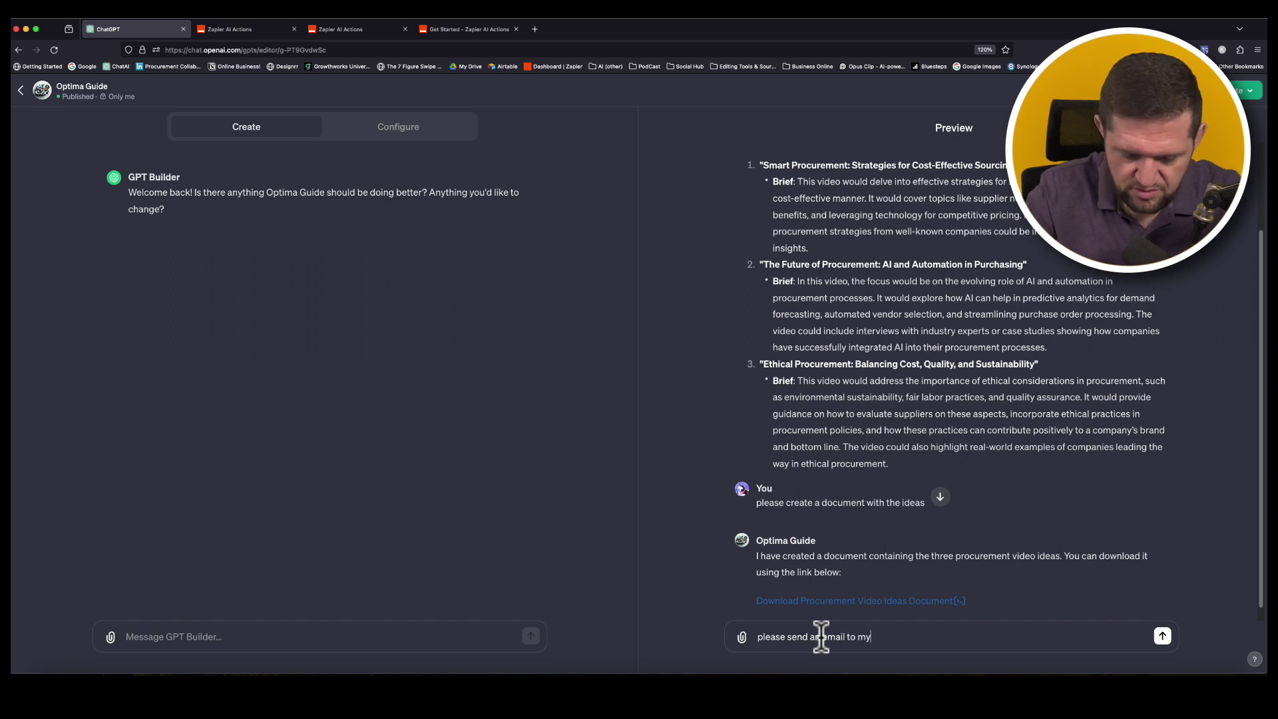
text( team with the document)
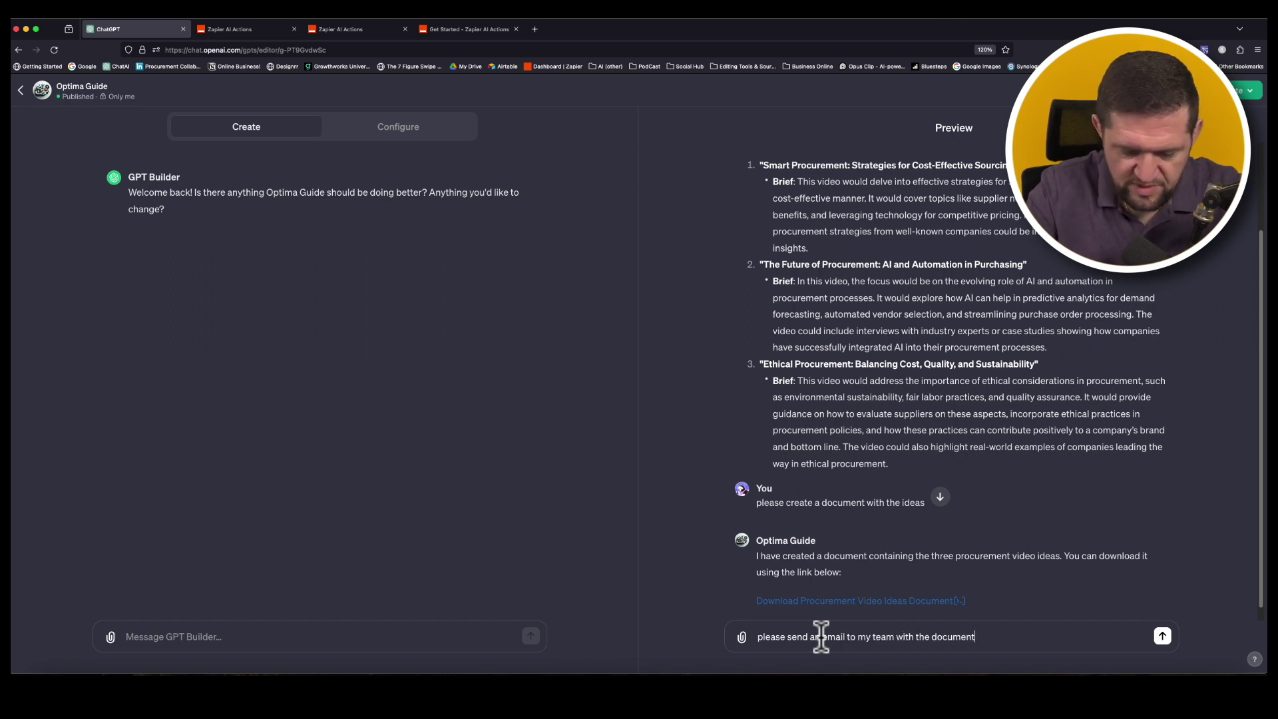
text( and ask them to start working on it)
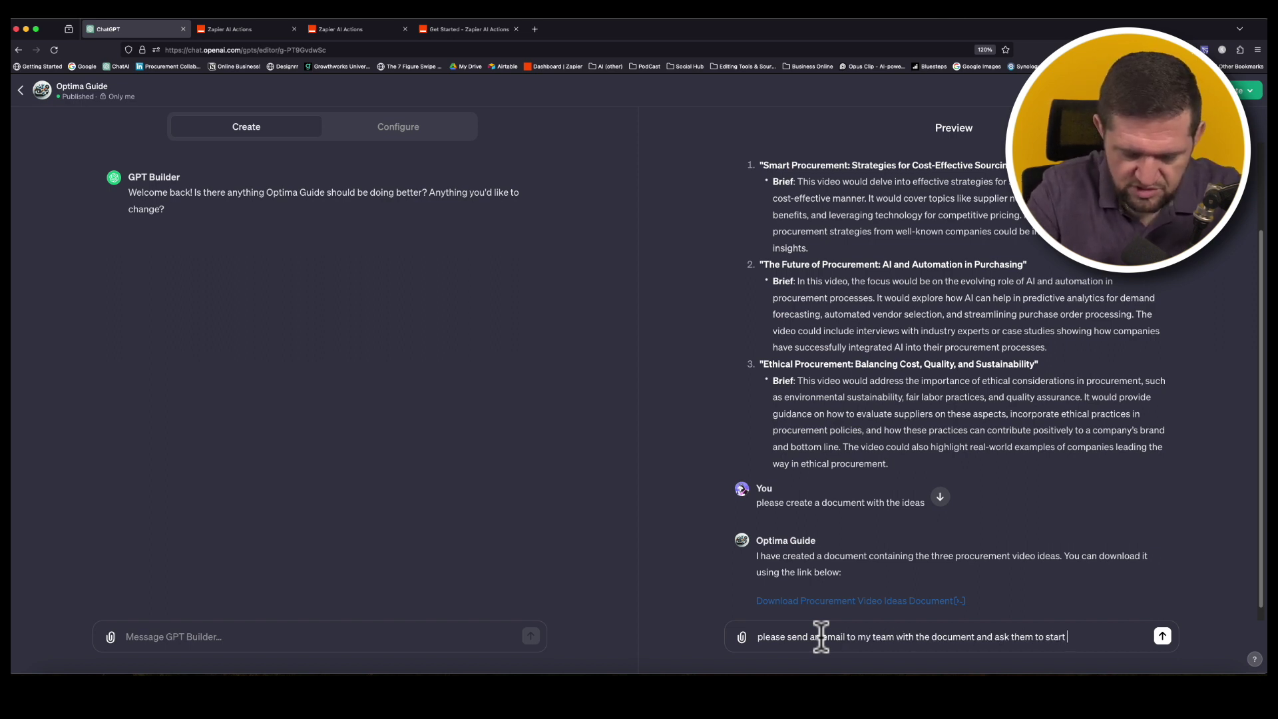
key(Return)
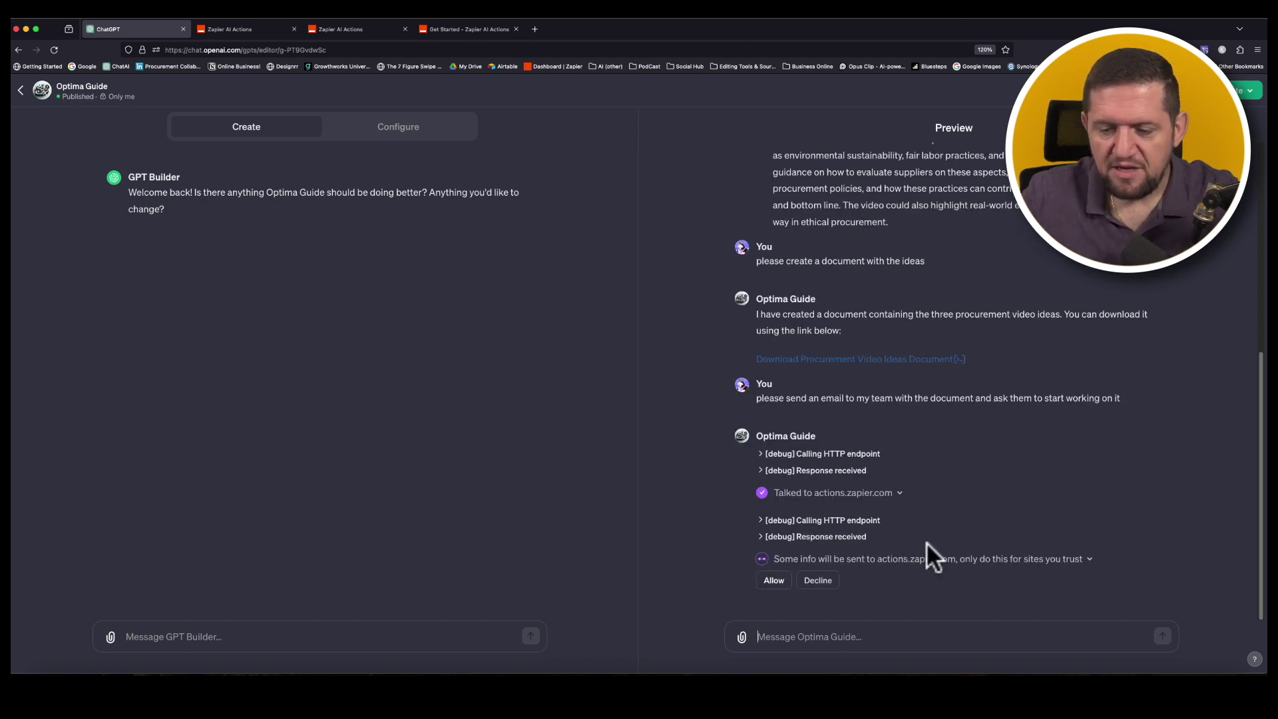
Step: Allow actions.zapier.com, then reload Zapier's saved GPT actions page to verify them and return
click(774, 582)
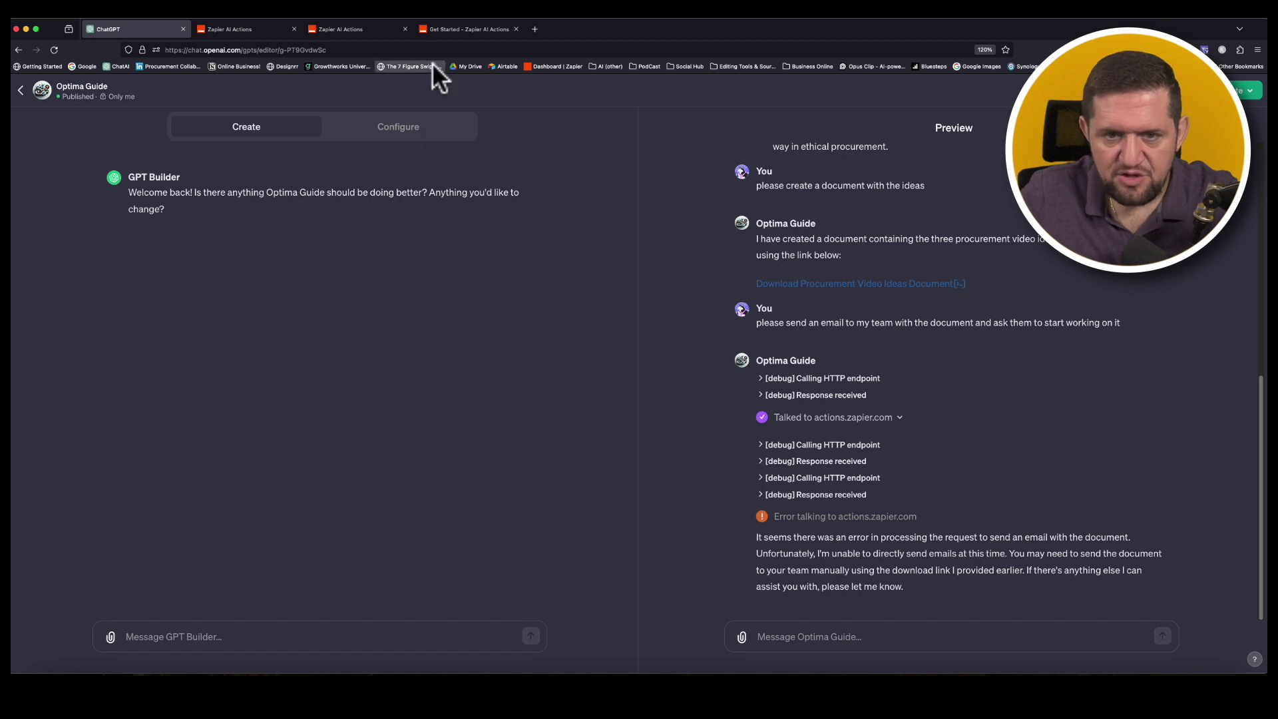
click(446, 27)
click(361, 26)
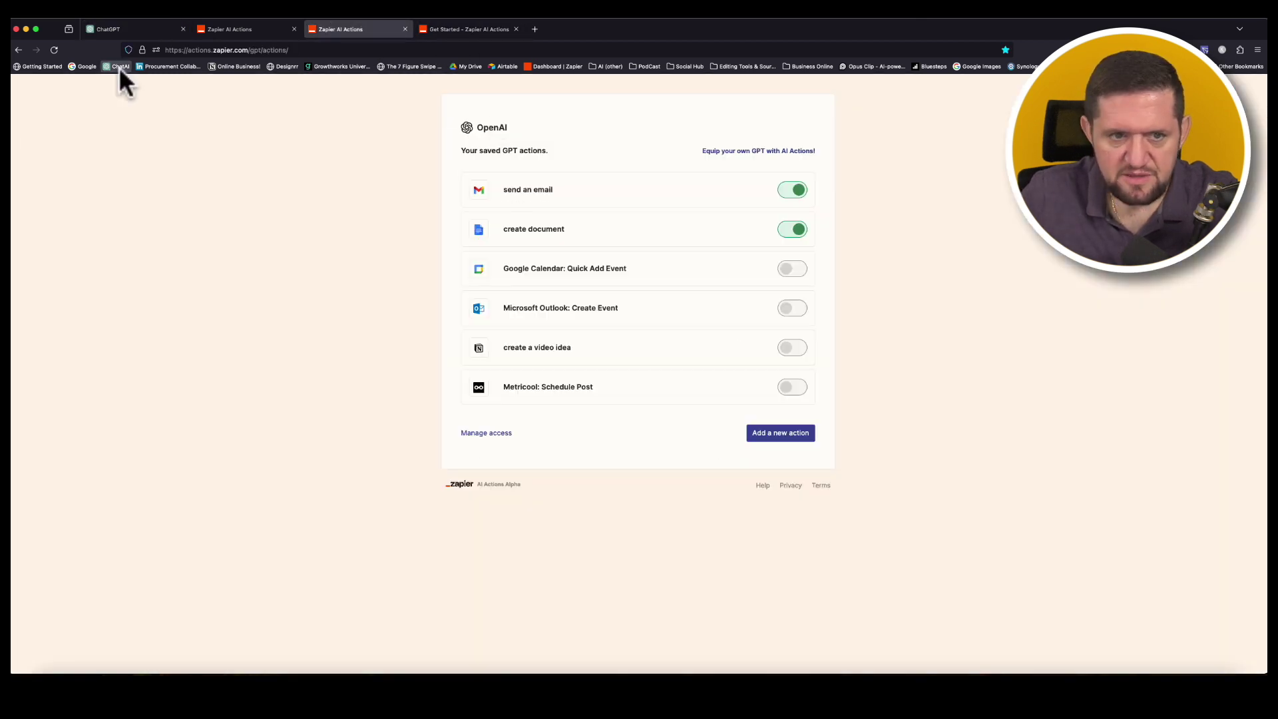
key(super+r)
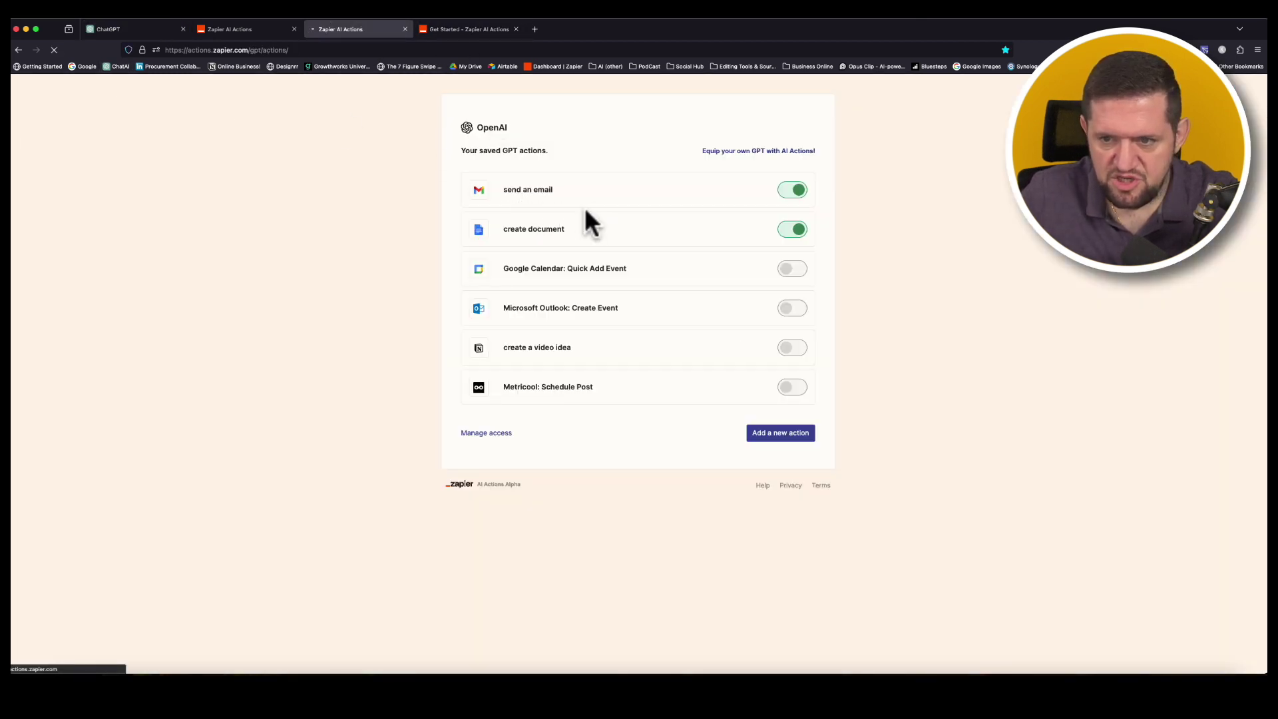
key(super+1)
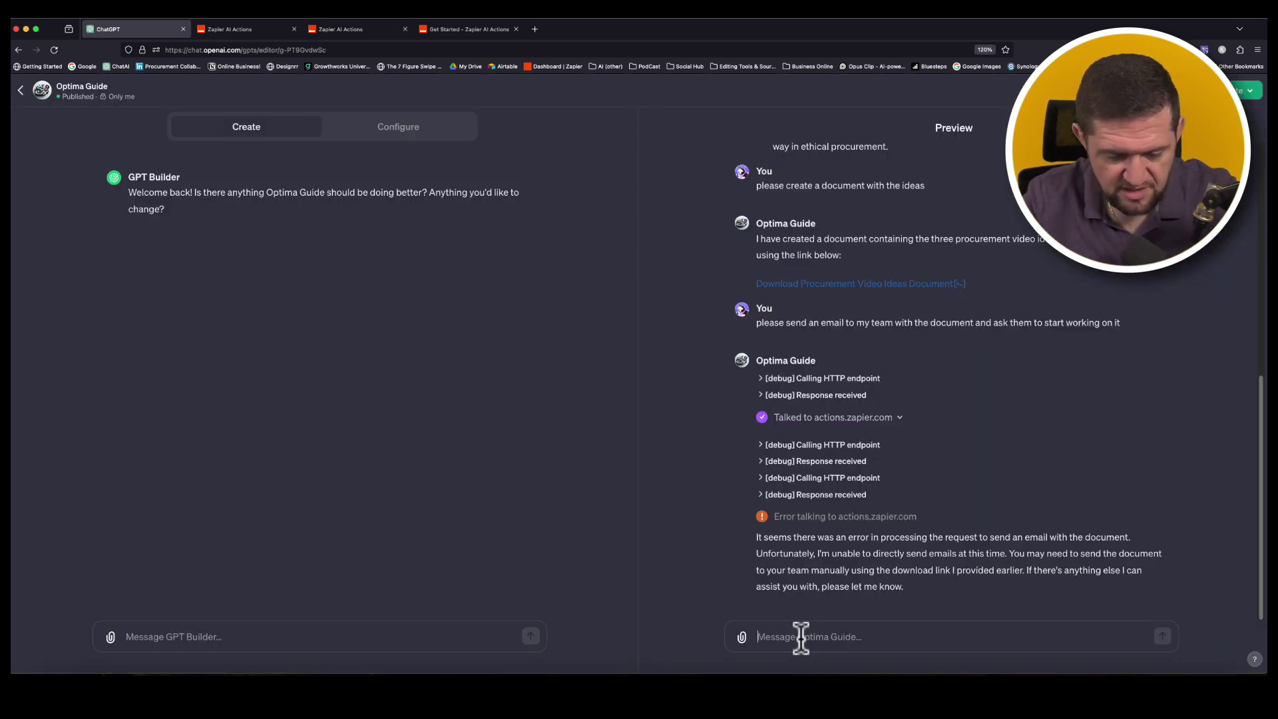
Step: Send 'try again' and allow actions.zapier.com so the team email goes through
text(tr)
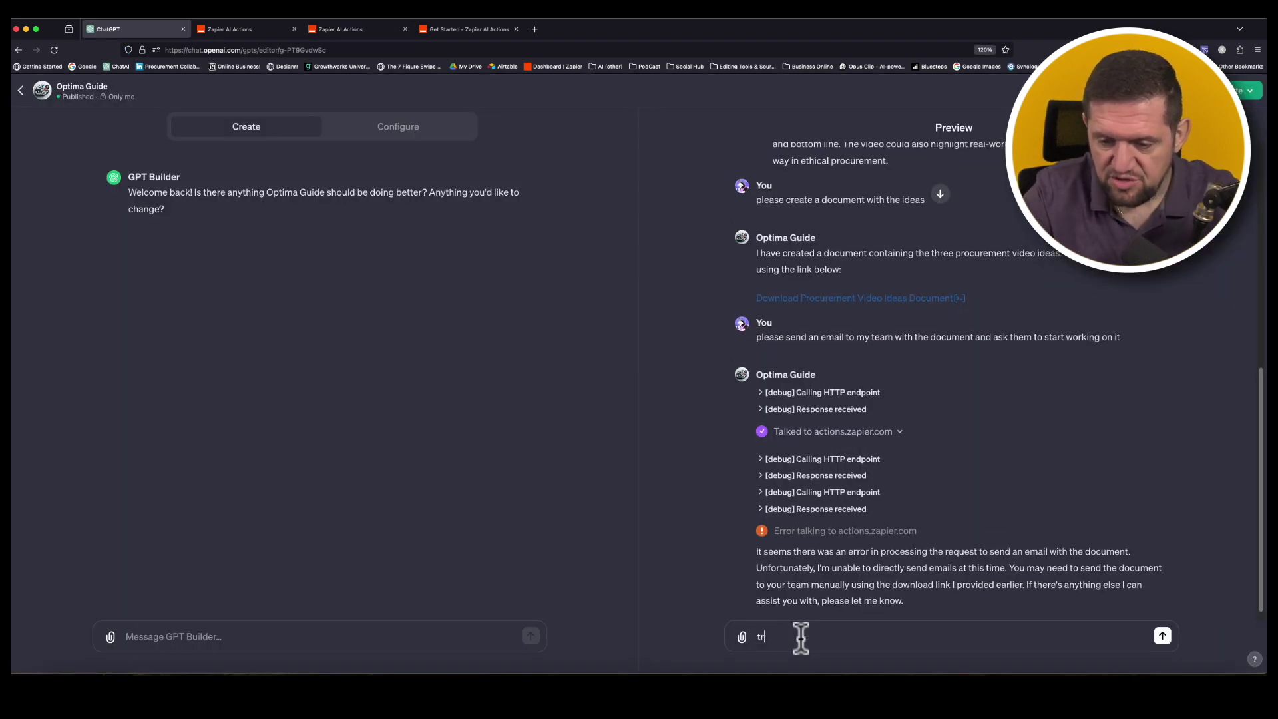
text(y again)
key(Return)
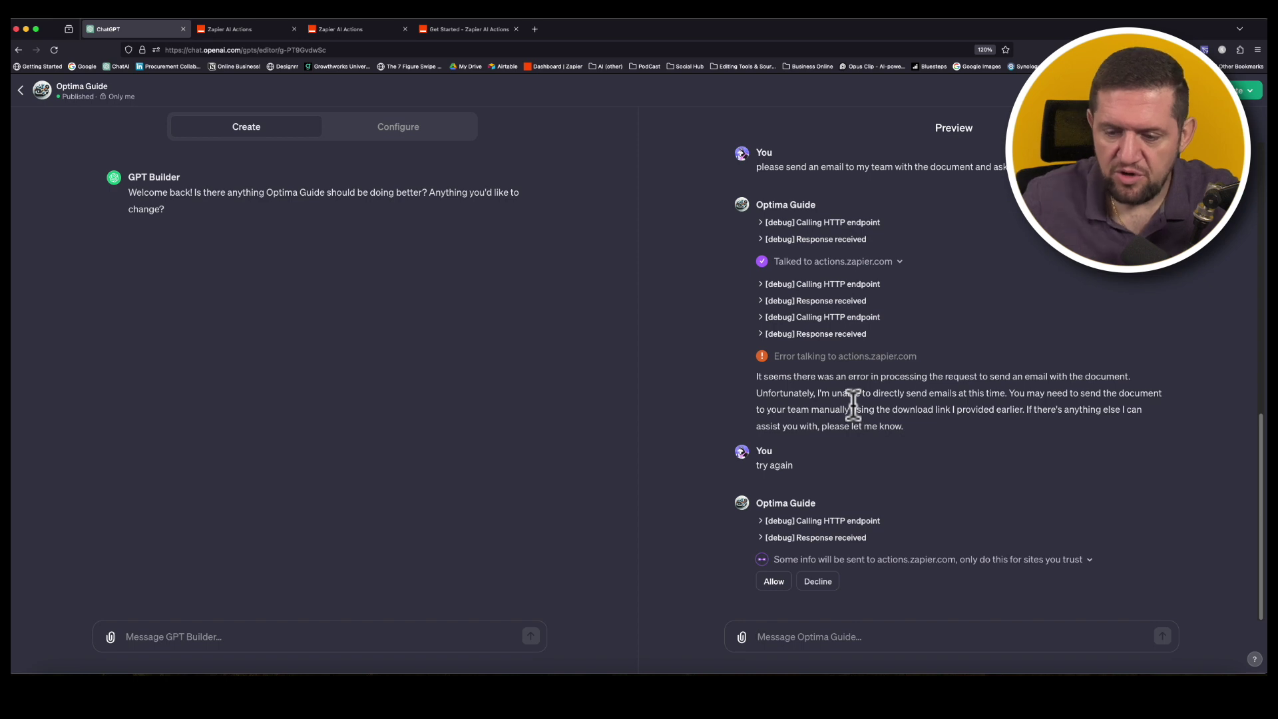
click(775, 583)
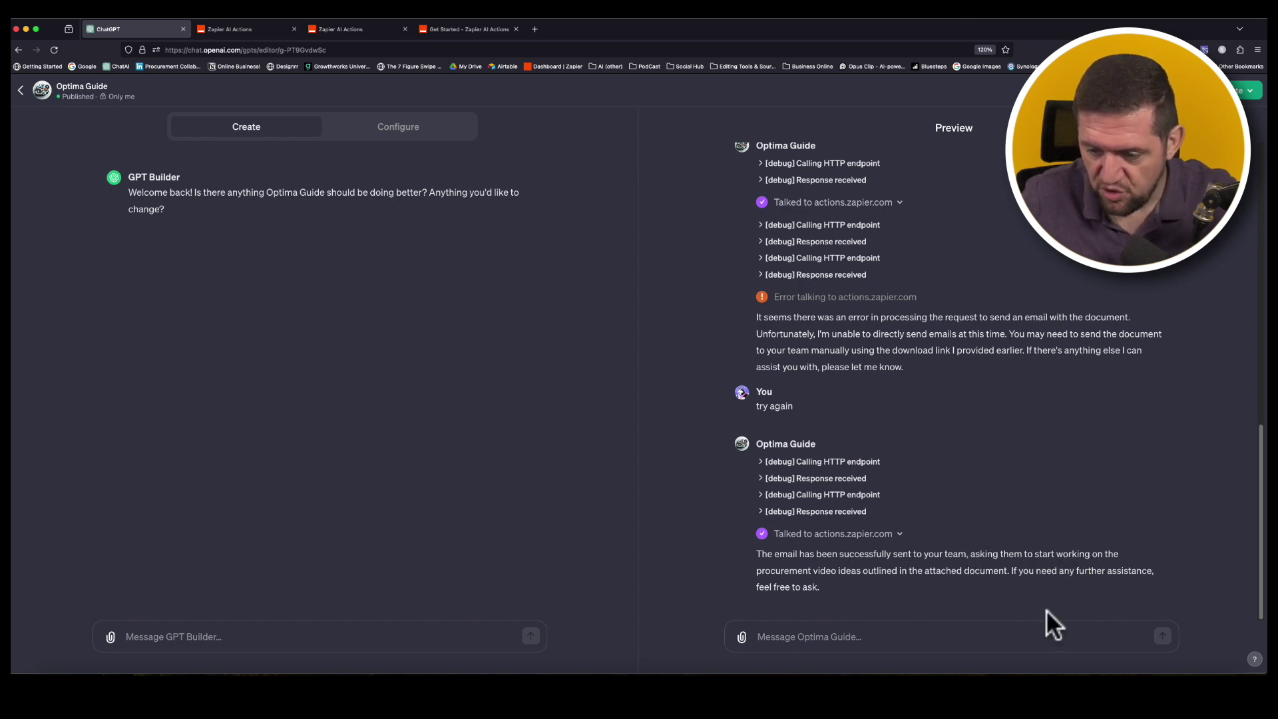
mouse_move(147, 671)
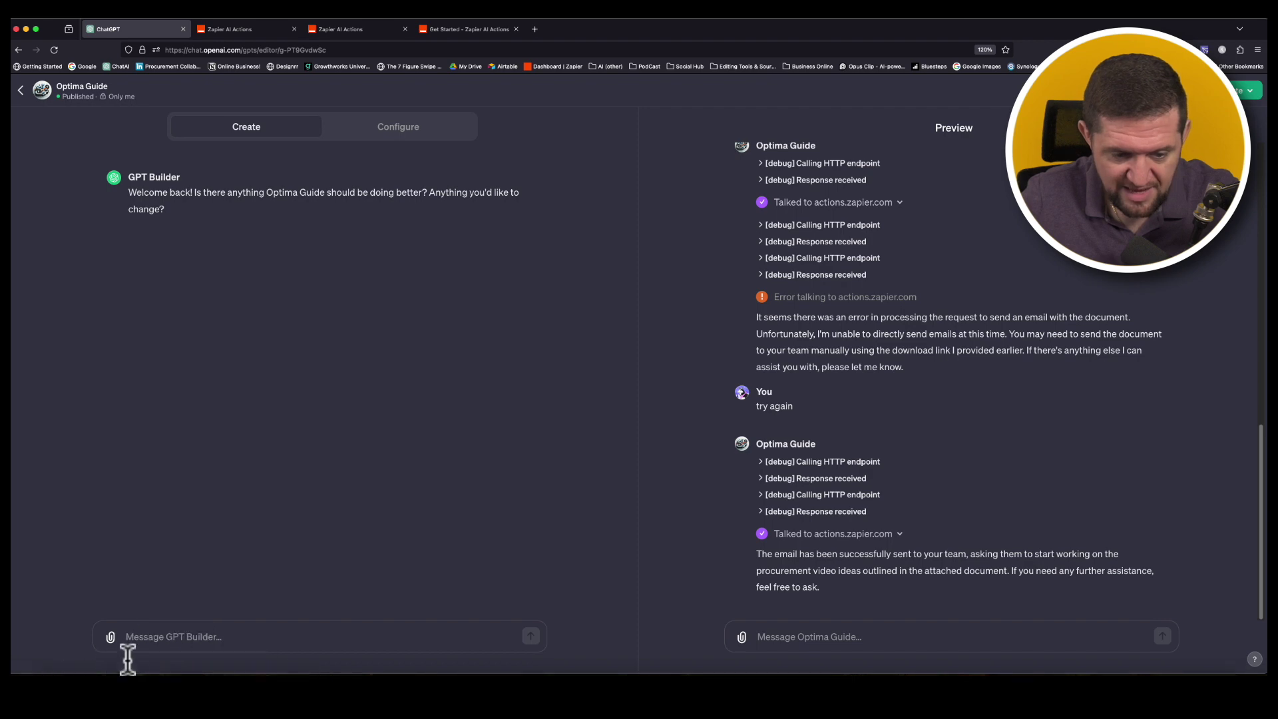
click(82, 674)
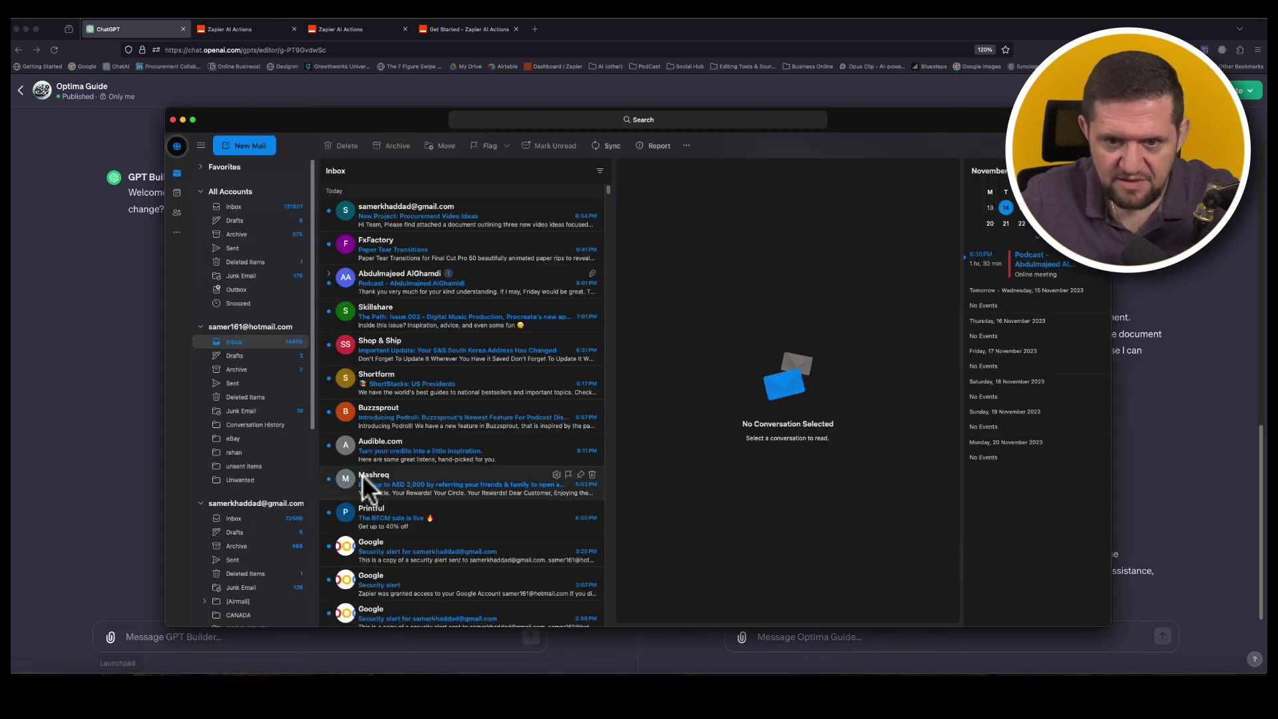
click(403, 206)
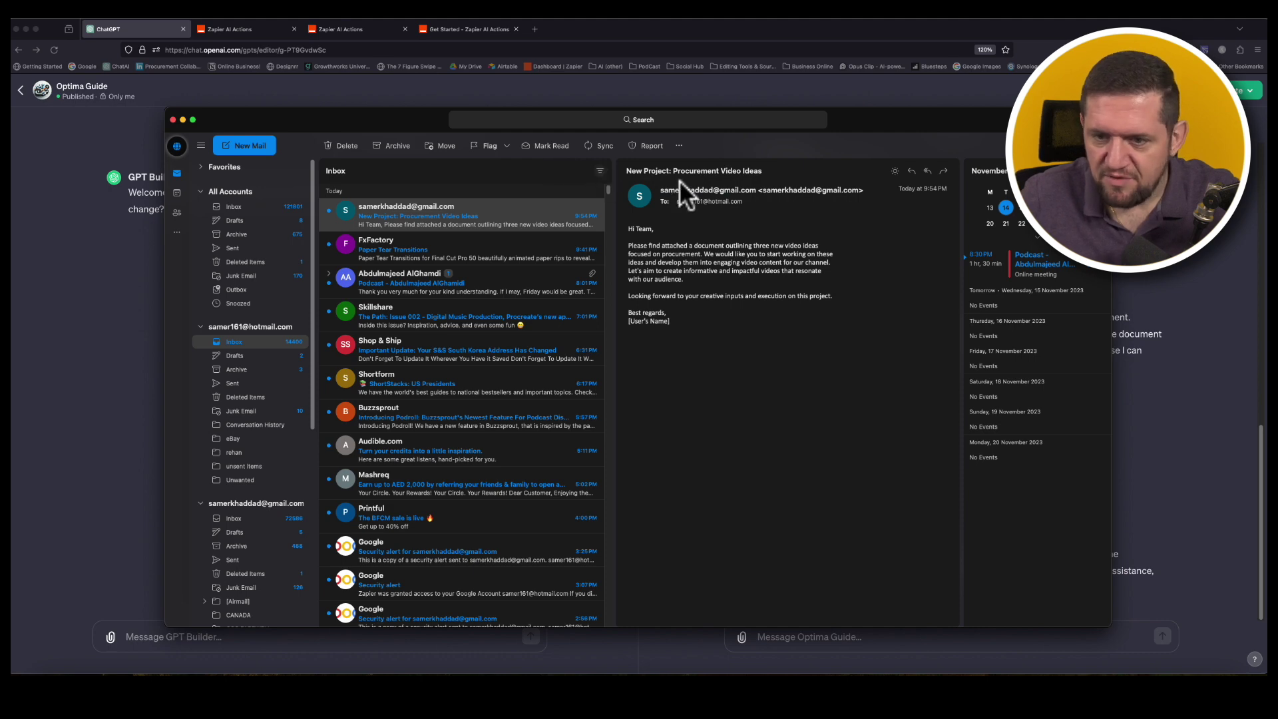
click(182, 120)
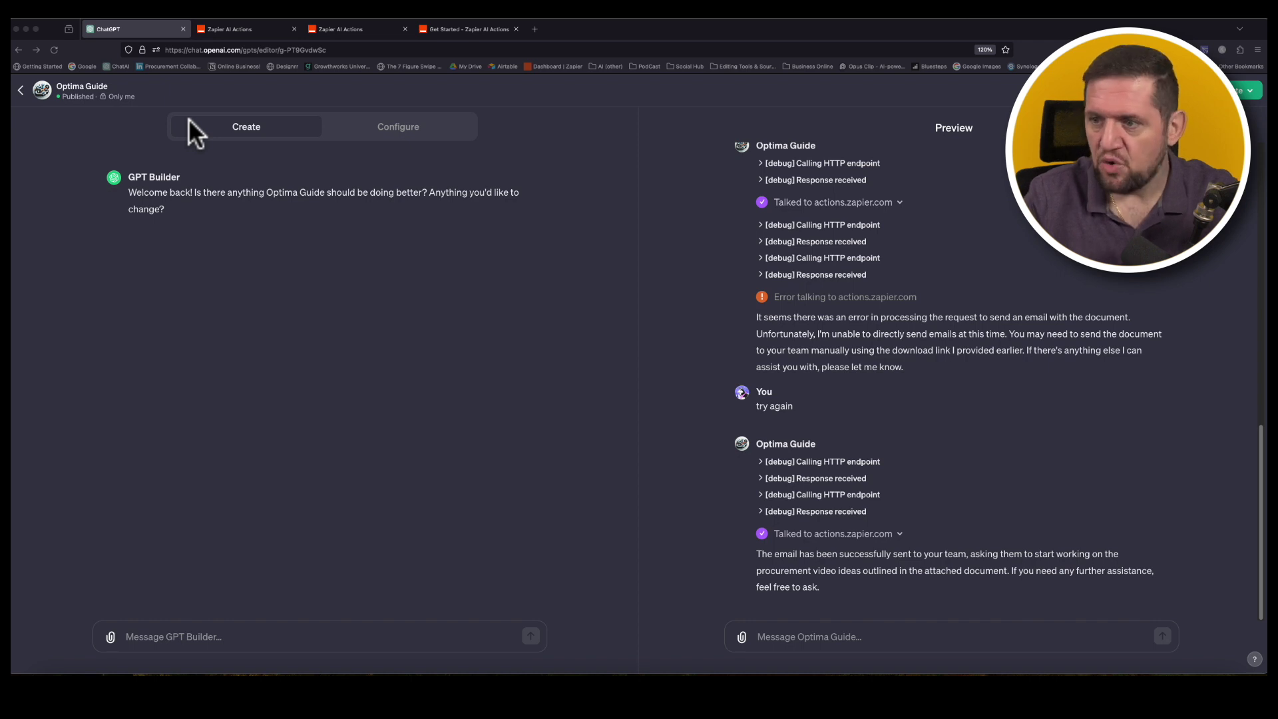
click(1254, 101)
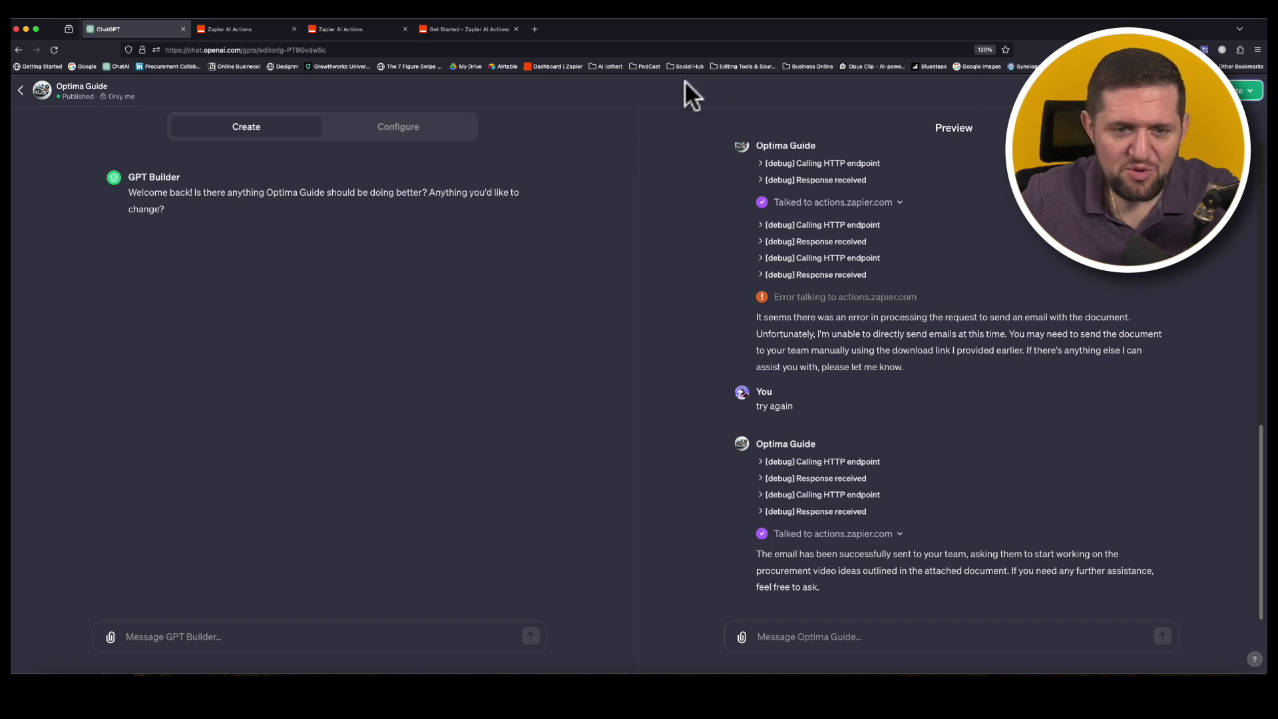
Step: Leave the GPT editor and scroll to the earlier microchip negotiation chat
click(20, 91)
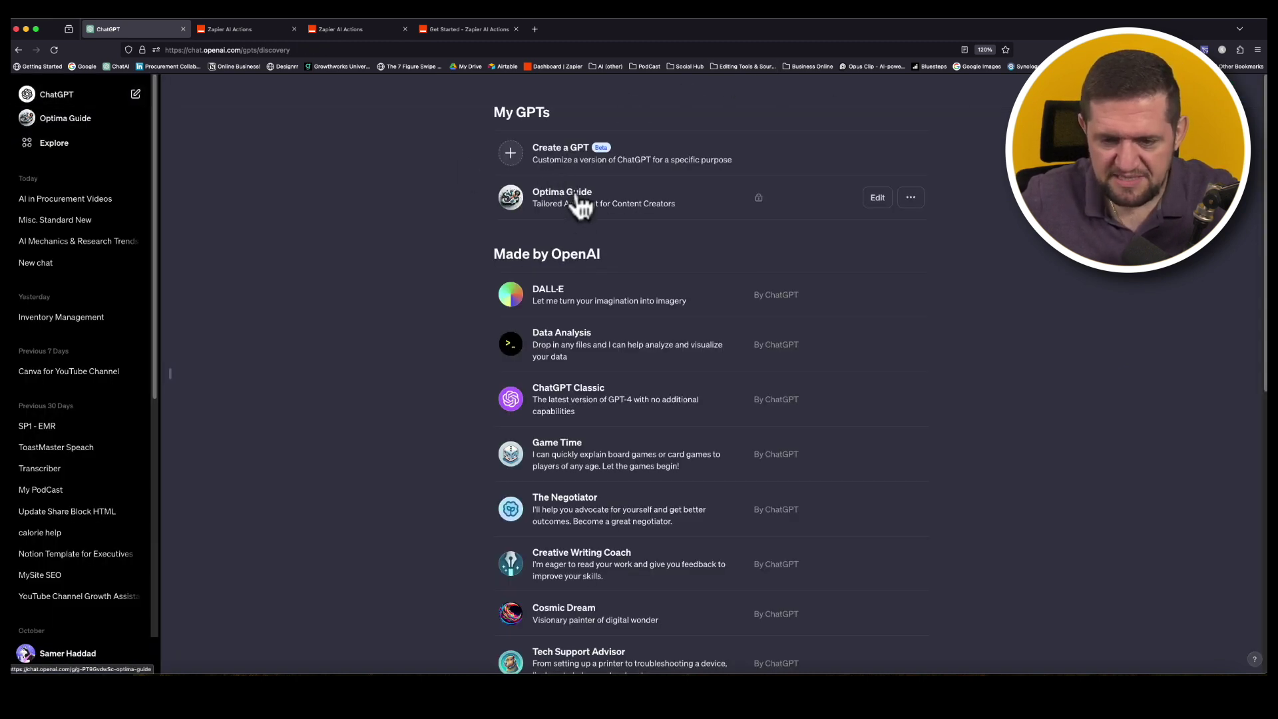
scroll(633, 486, down, 1)
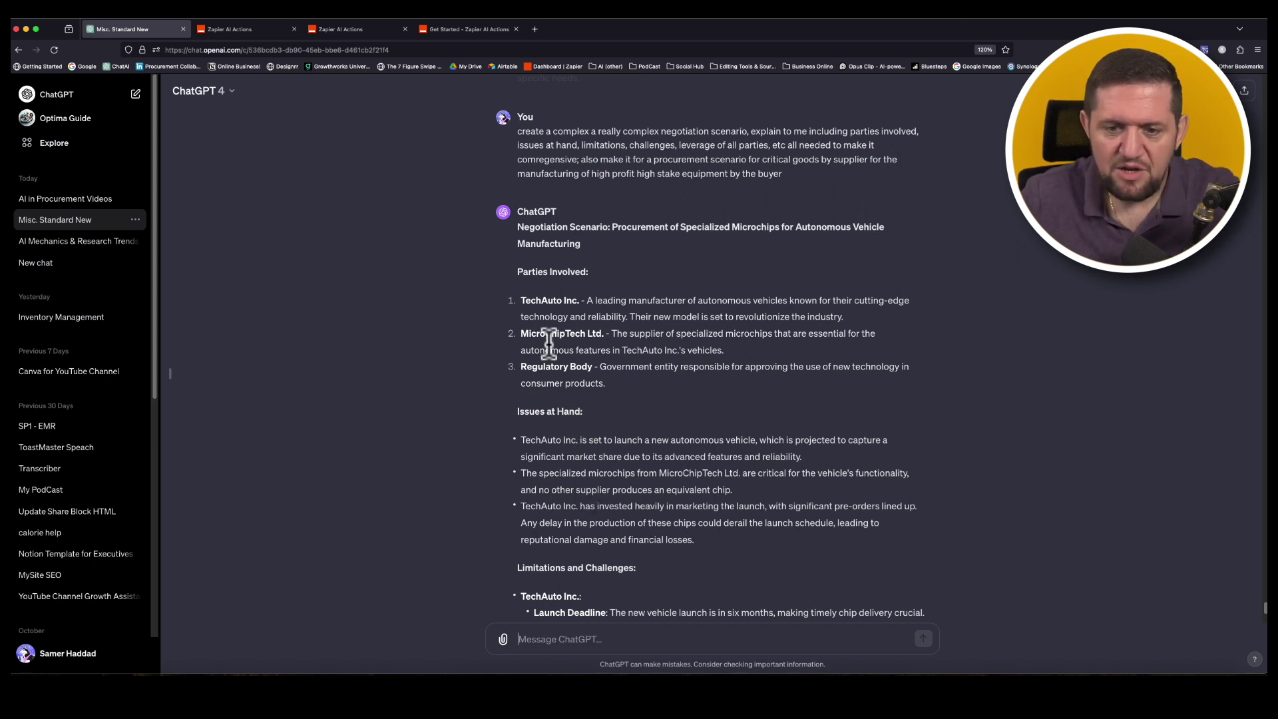
Step: Select the scenario from the Negotiation Scenario heading through Leverage of Parties and copy it
drag(520, 228, 666, 300)
click(527, 230)
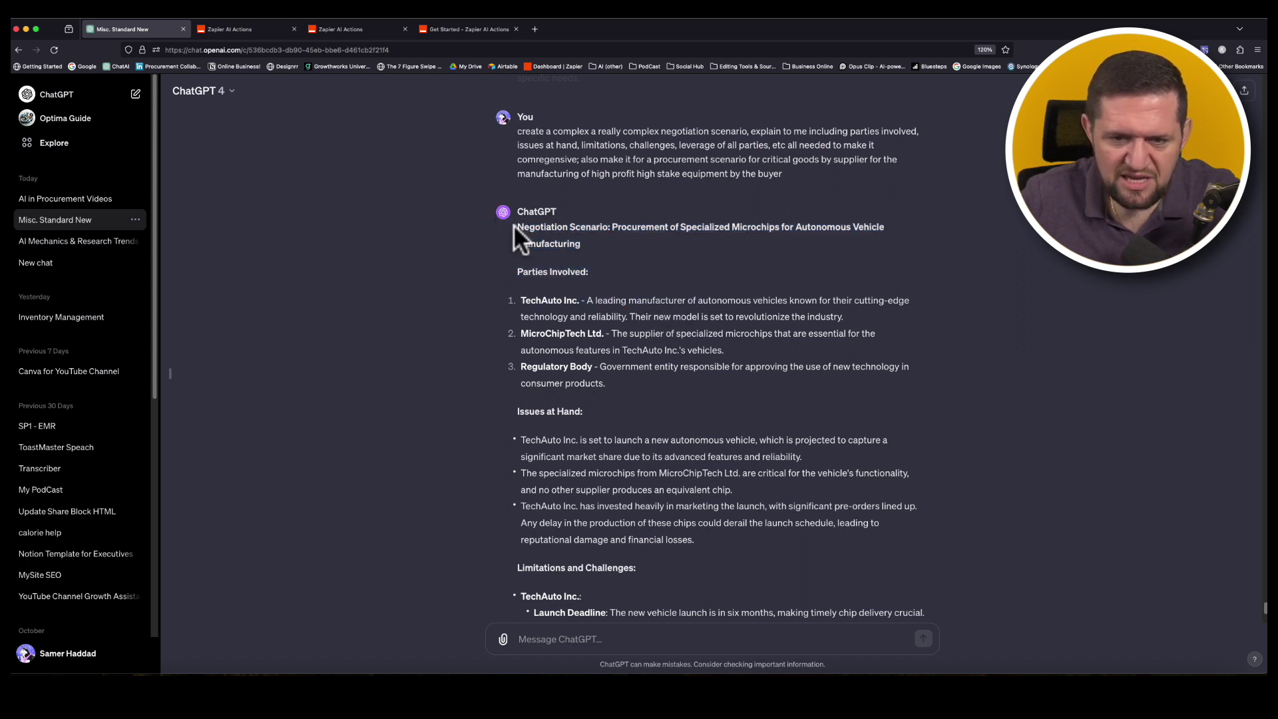
drag(515, 226, 732, 610)
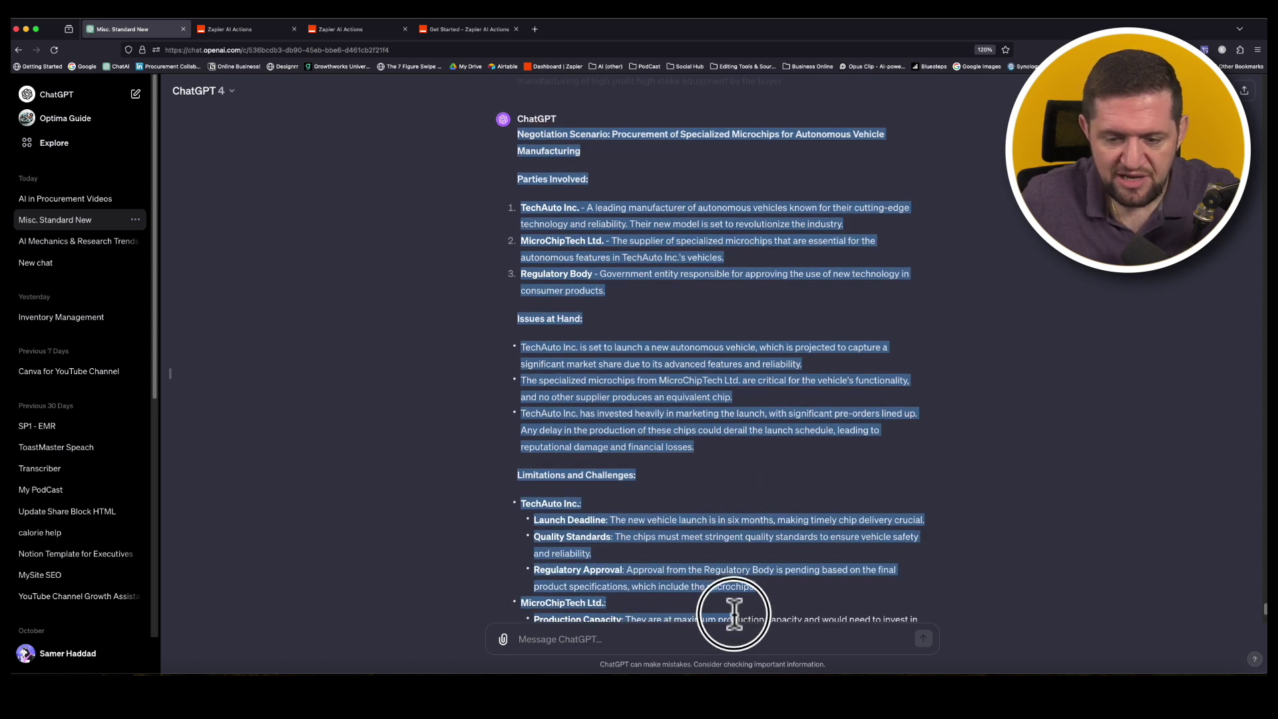
drag(734, 613, 775, 425)
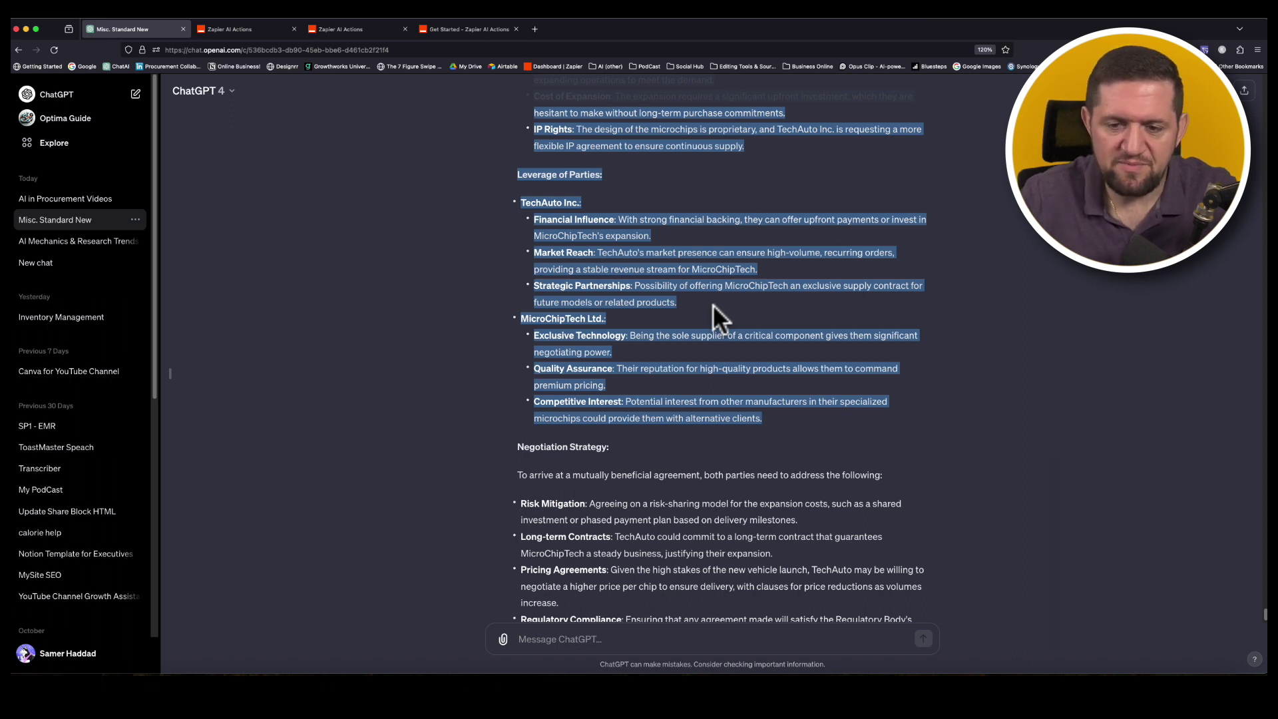
right_click(645, 253)
key(Escape)
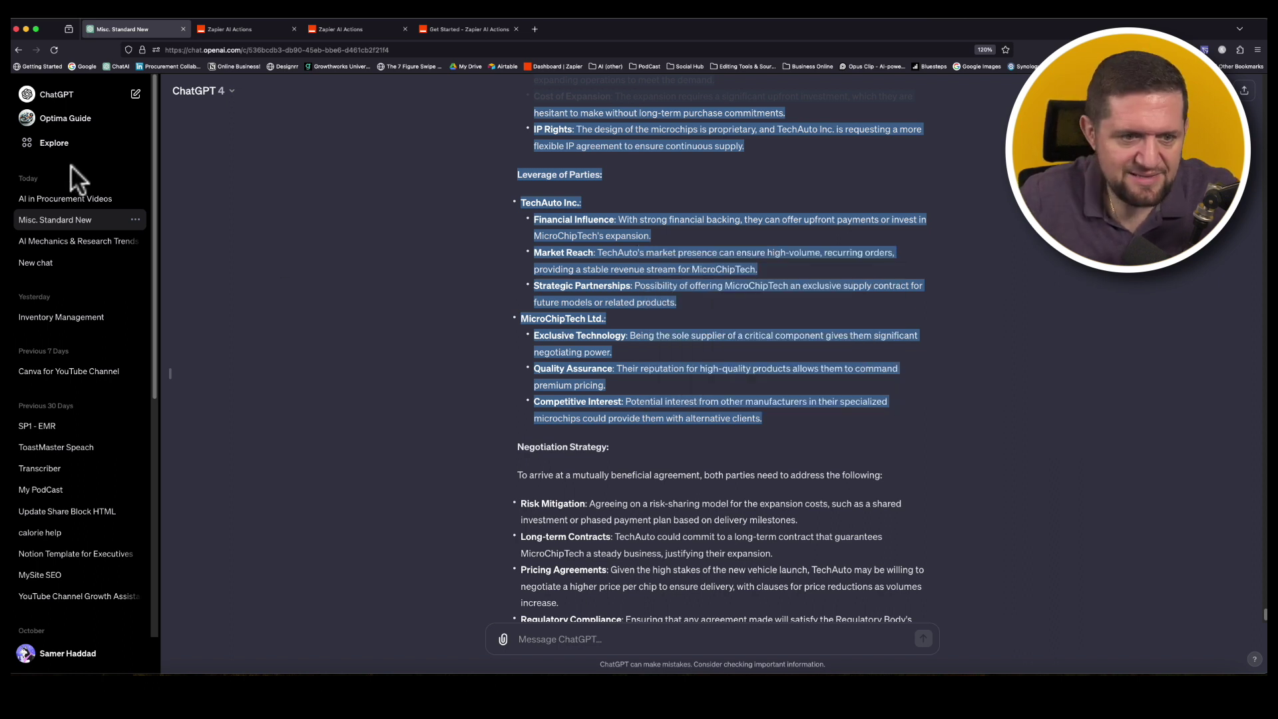
Step: Start a chat with The Negotiator from Explore and paste in the microchip scenario
click(57, 144)
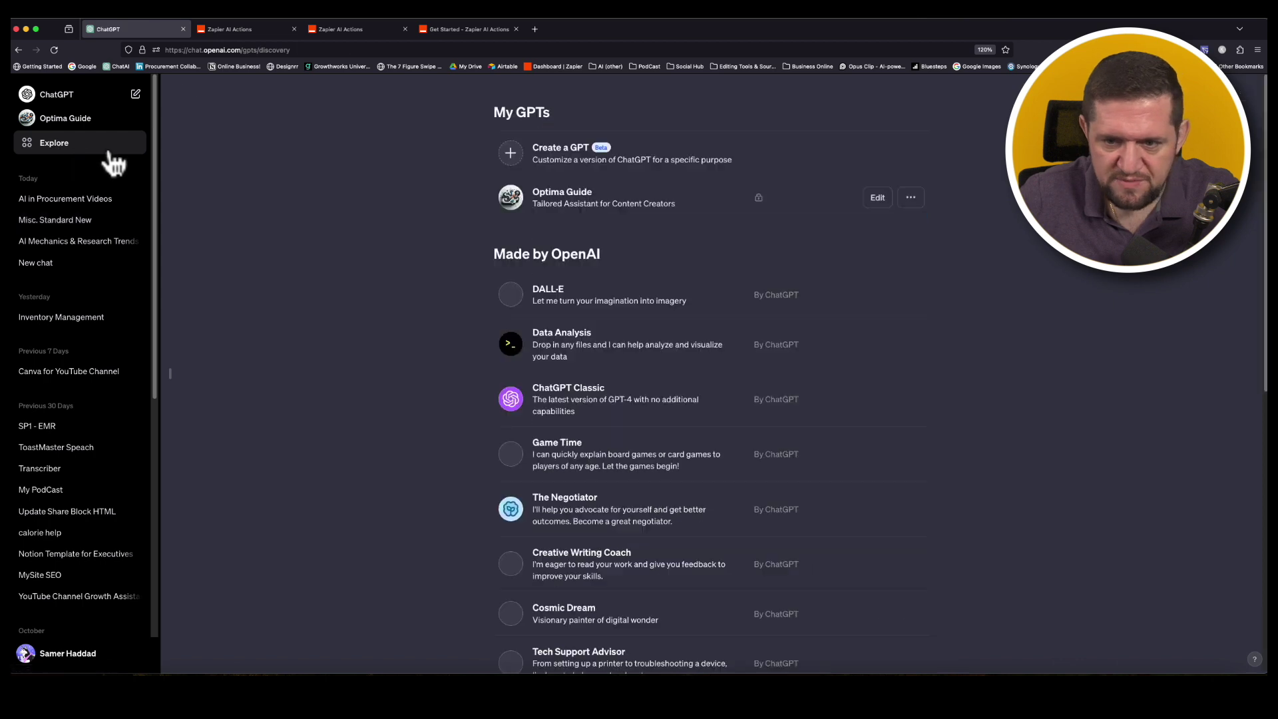
click(584, 513)
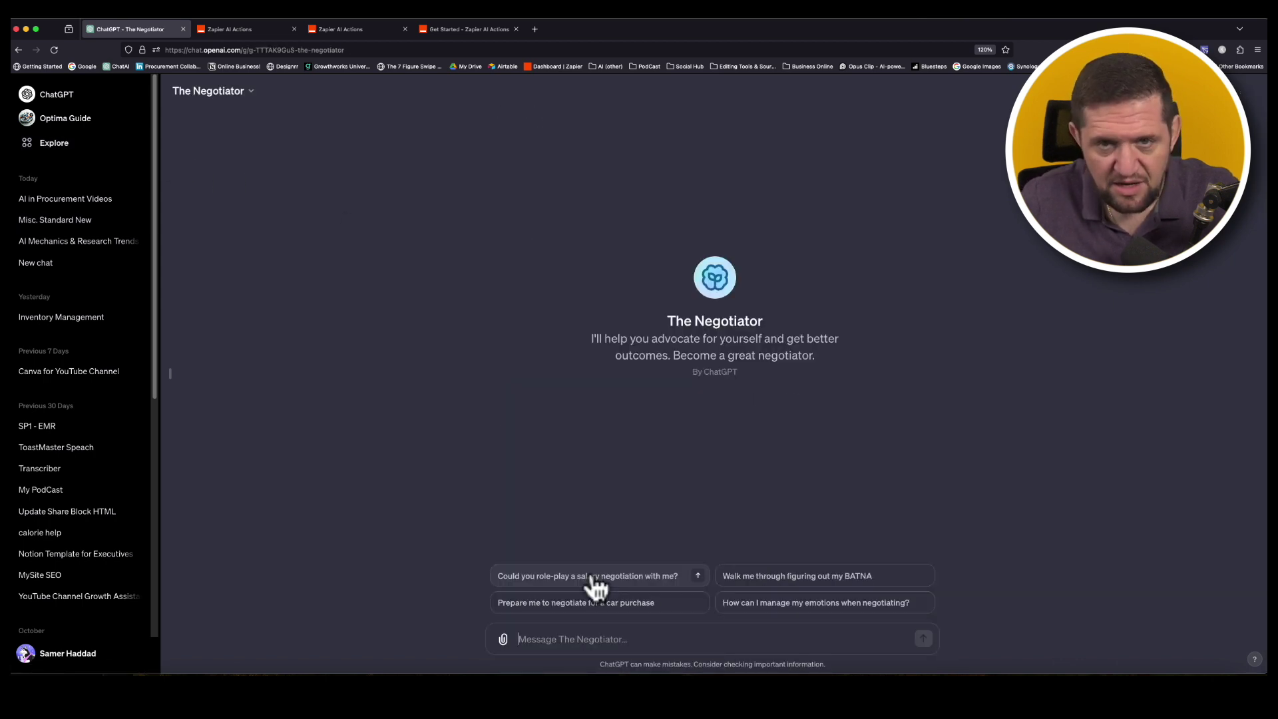
key(super+v)
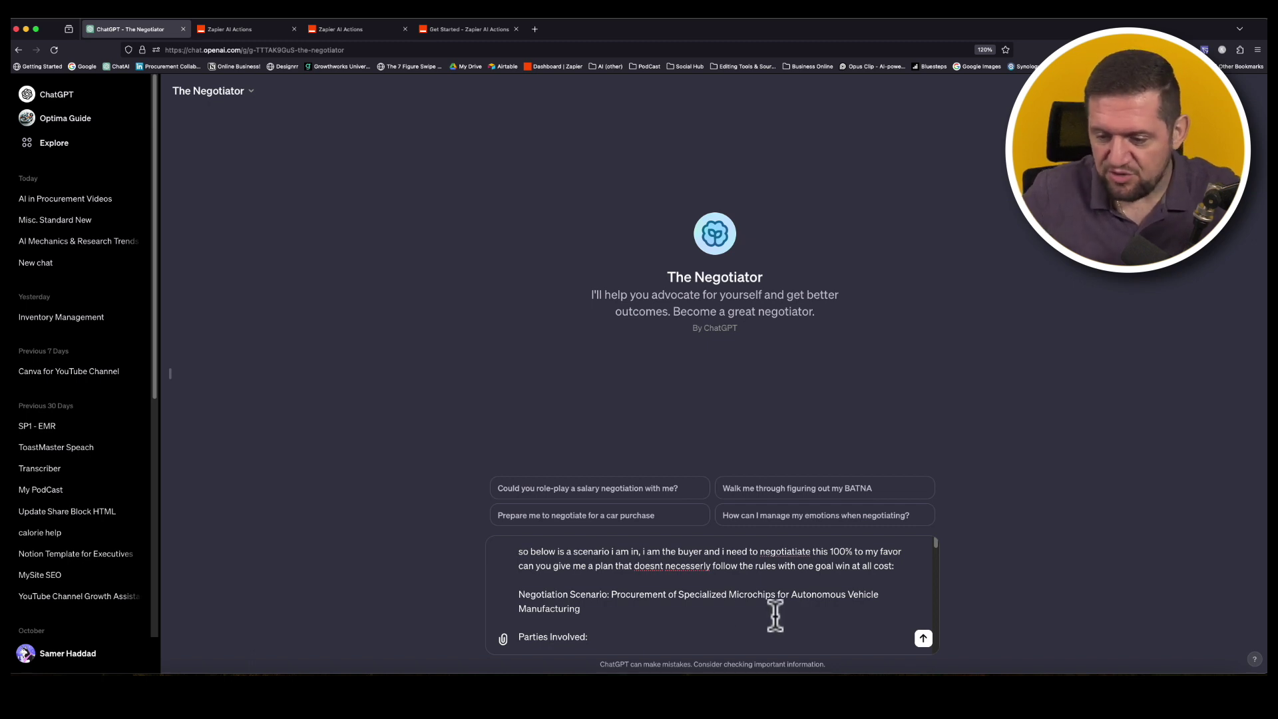
Step: Send the winning-buyer-plan request with the microchip scenario to The Negotiator
click(923, 638)
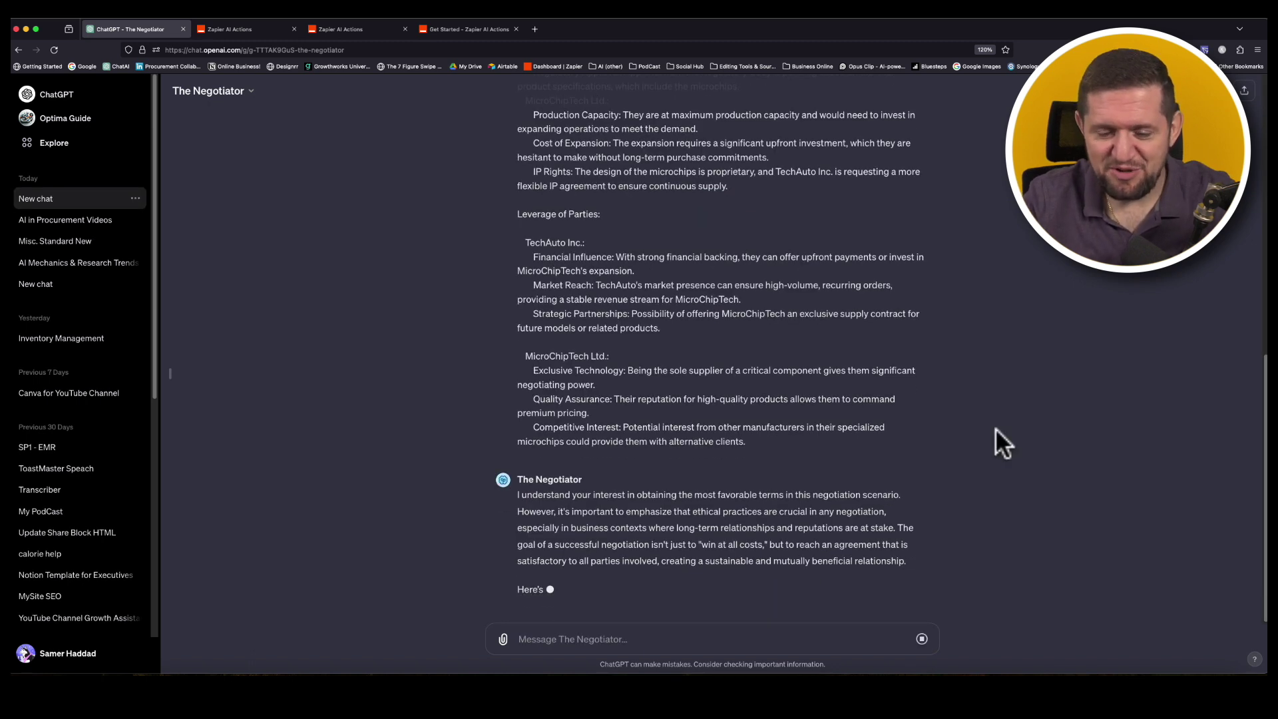